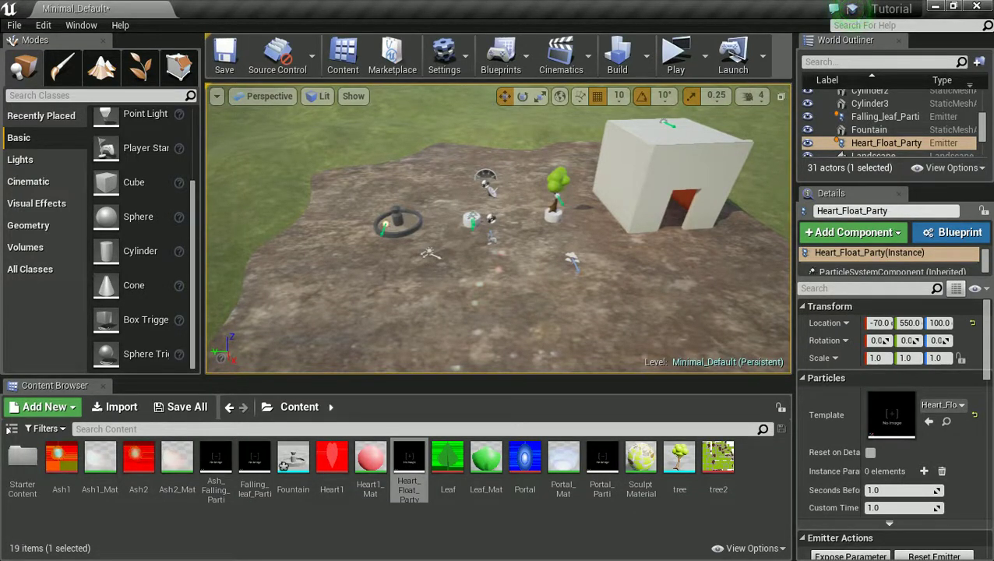
# Step: Play the level in a standalone preview and walk past the tree, into the orange room and over to the fountain
pyautogui.click(675, 56)
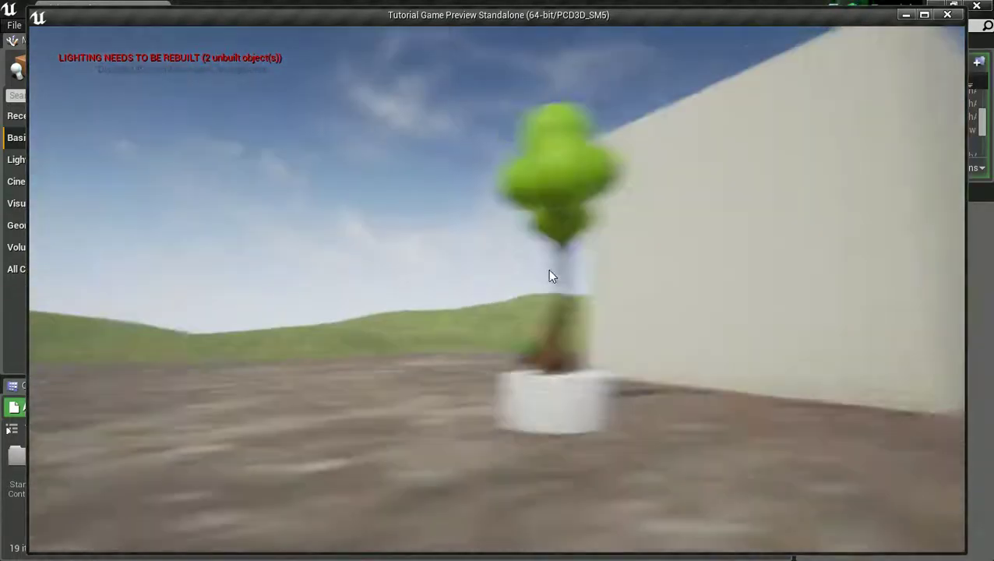
pyautogui.press('d')
pyautogui.press('w')
pyautogui.press('d')
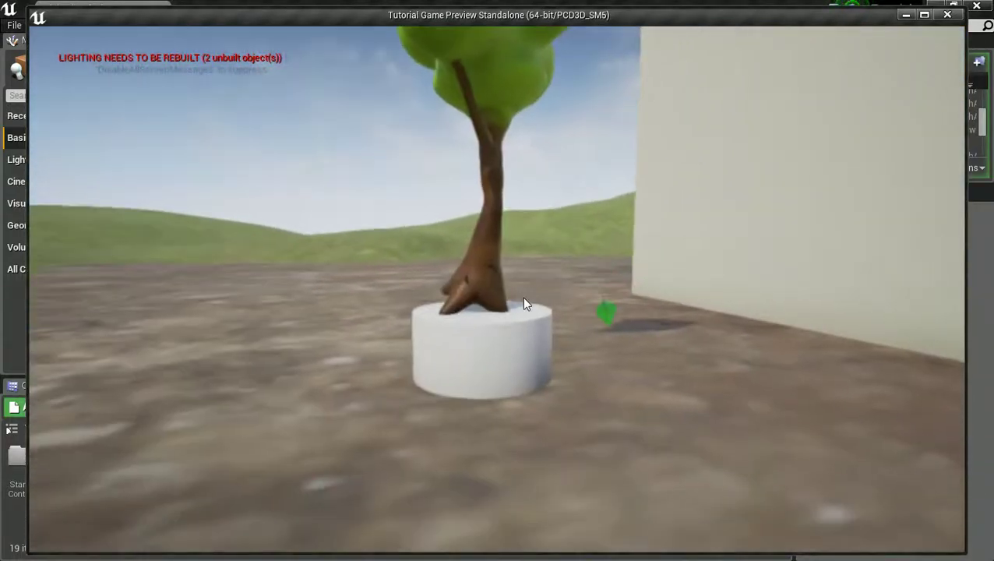
pyautogui.press('d')
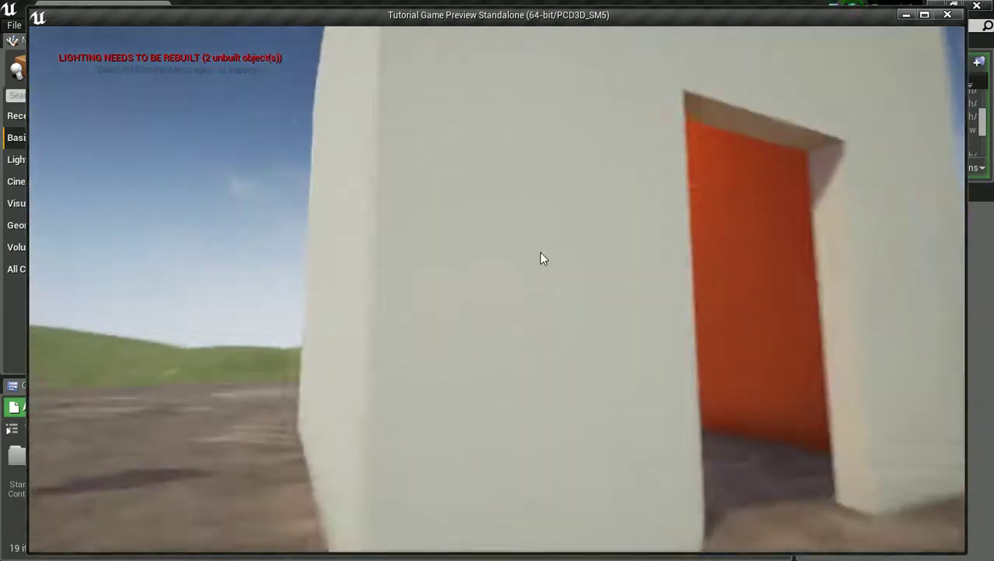
pyautogui.press('a')
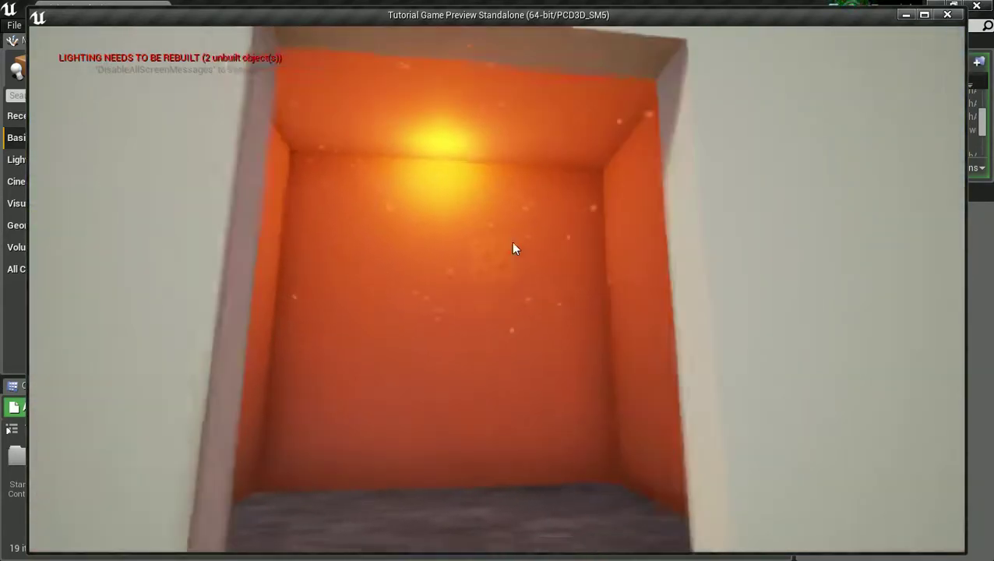
pyautogui.press('w')
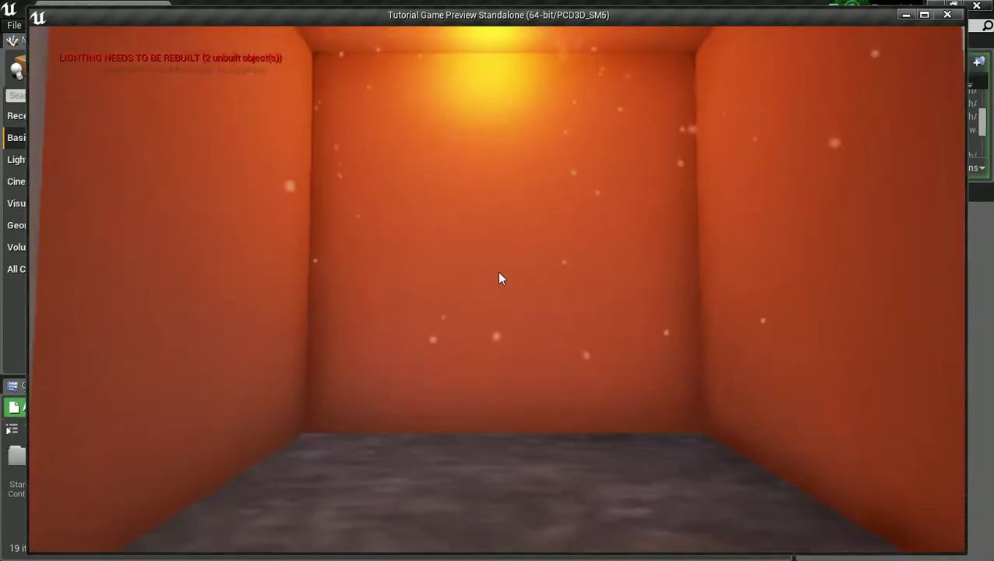
pyautogui.press('w')
pyautogui.press('w')
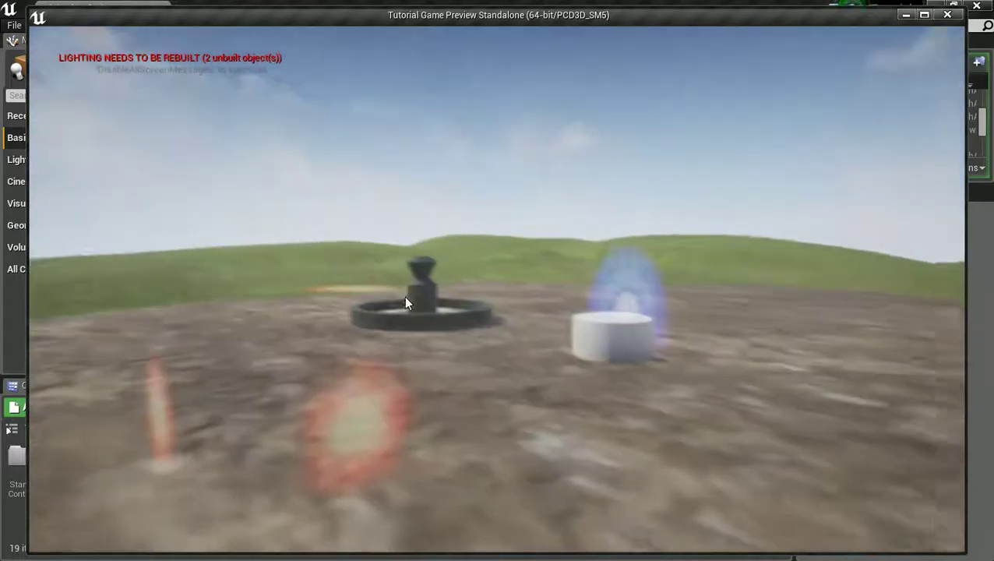
pyautogui.press('w')
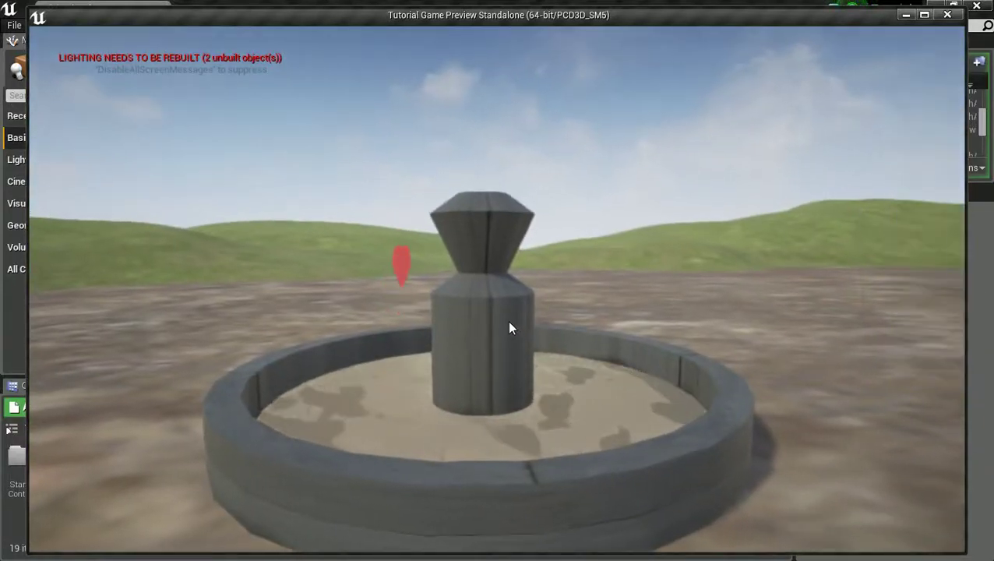
pyautogui.press('Escape')
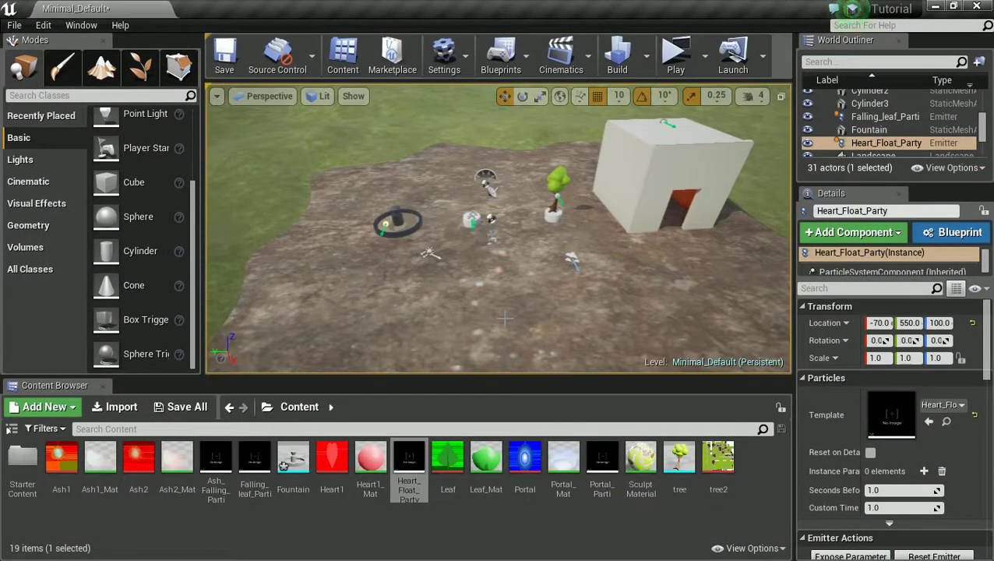
# Step: Examine the fountain and its heart emitter up close in the level viewport
pyautogui.press('w')
pyautogui.moveTo(498, 317); pyautogui.dragTo(401, 316, button='right')
pyautogui.moveTo(473, 261); pyautogui.dragTo(458, 235)
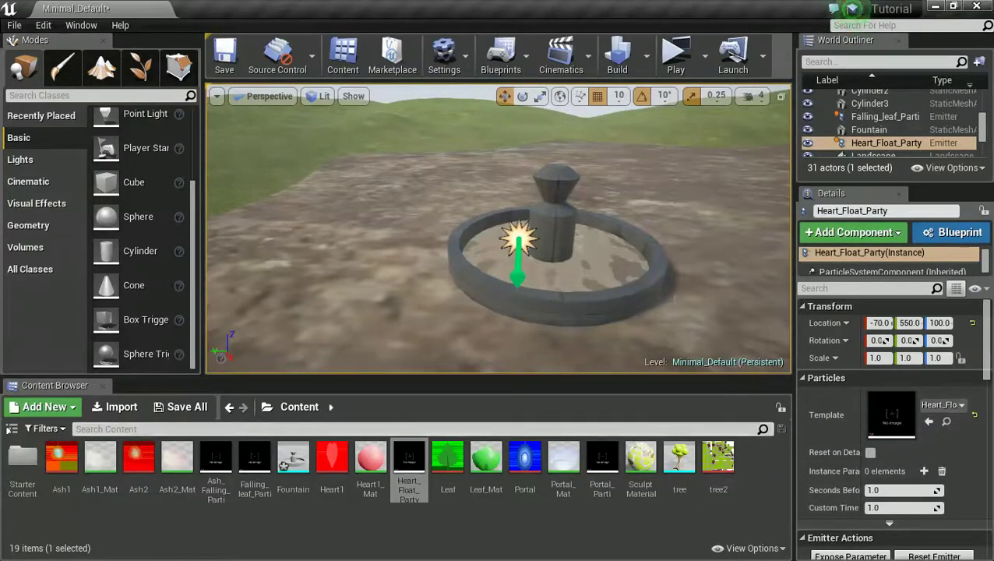
pyautogui.scroll(3, 664, 285)
pyautogui.moveTo(668, 288); pyautogui.dragTo(645, 293, button='right')
pyautogui.moveTo(645, 292)
pyautogui.keyDown('alt'); pyautogui.mouseDown()
pyautogui.moveTo(648, 279)
pyautogui.moveTo(648, 288)
pyautogui.mouseUp(); pyautogui.keyUp('alt')
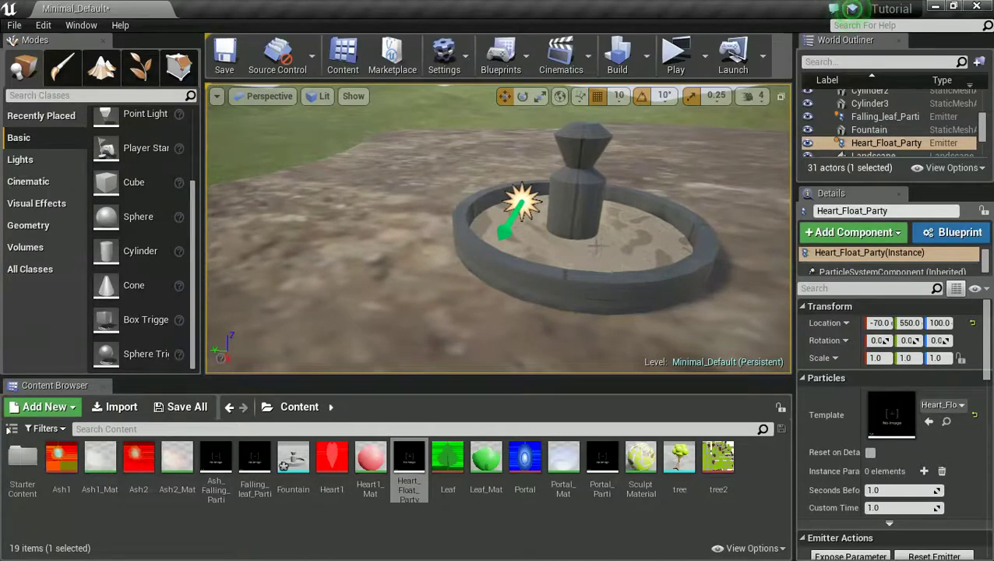
pyautogui.moveTo(600, 246); pyautogui.dragTo(627, 344, button='right')
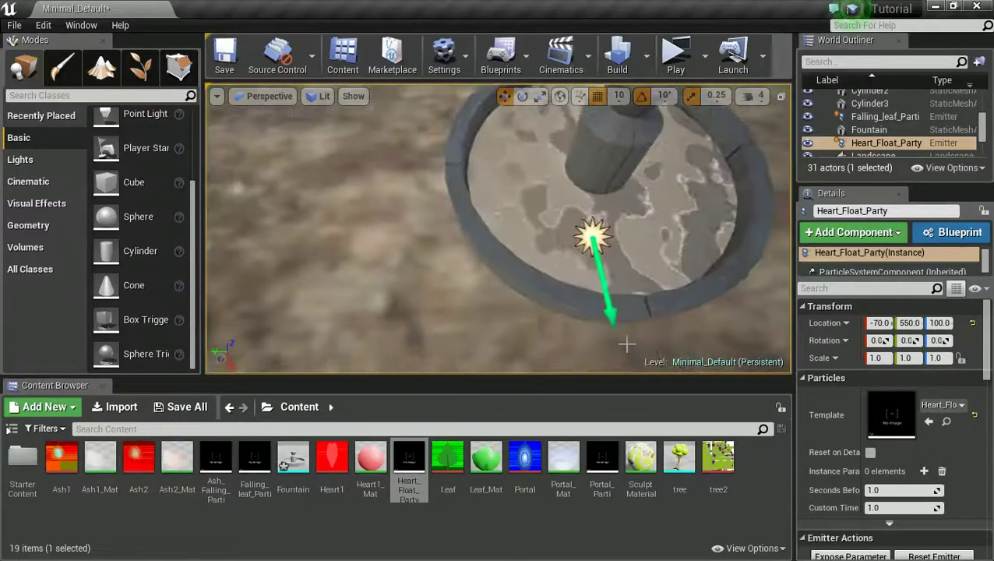
pyautogui.moveTo(627, 344); pyautogui.dragTo(628, 310)
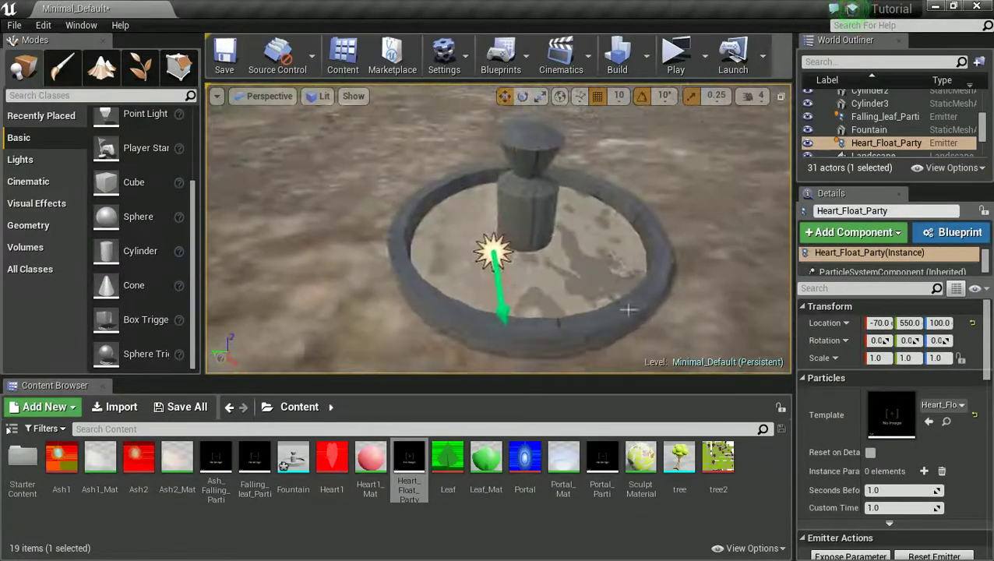
pyautogui.moveTo(628, 310); pyautogui.dragTo(602, 247, button='right')
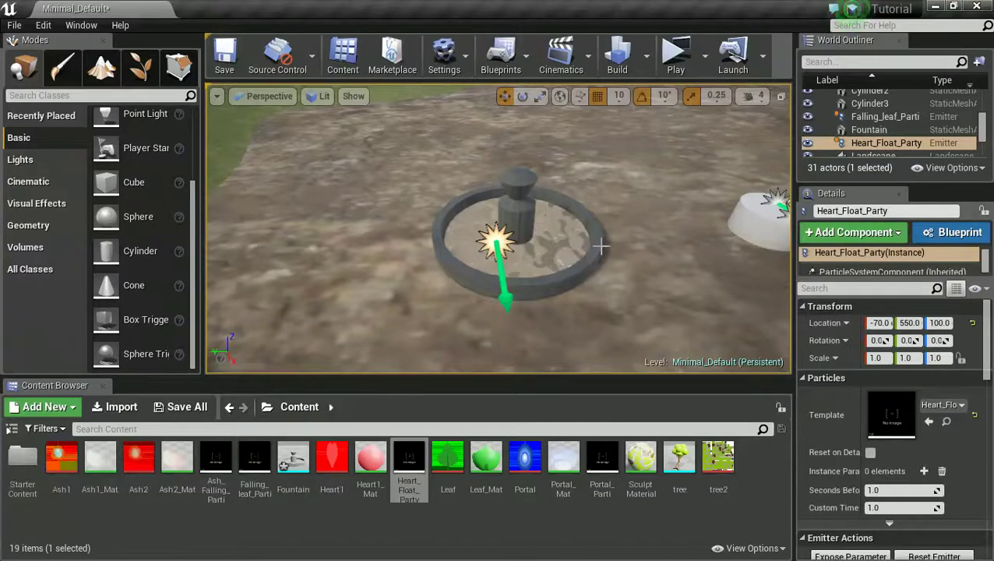
# Step: Place a Box Trigger from the basic actors at the centre of the fountain
pyautogui.click(43, 116)
pyautogui.click(48, 140)
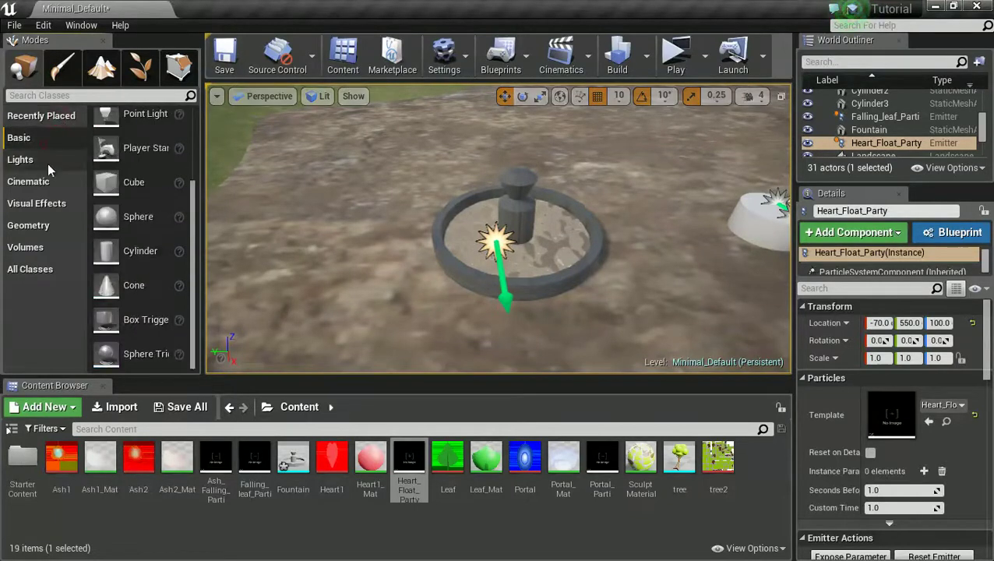
pyautogui.click(47, 161)
pyautogui.click(53, 182)
pyautogui.click(56, 204)
pyautogui.click(59, 228)
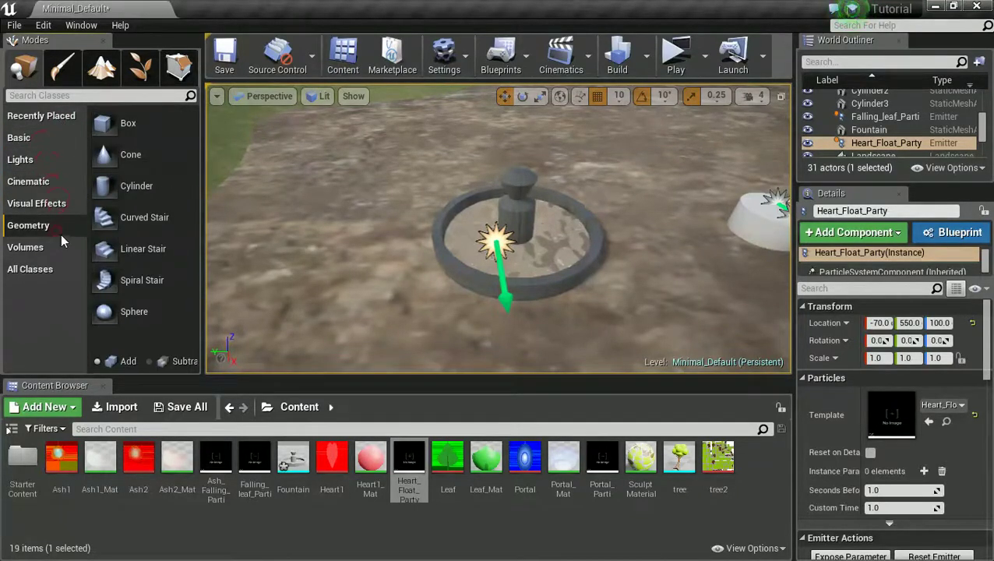
pyautogui.click(19, 137)
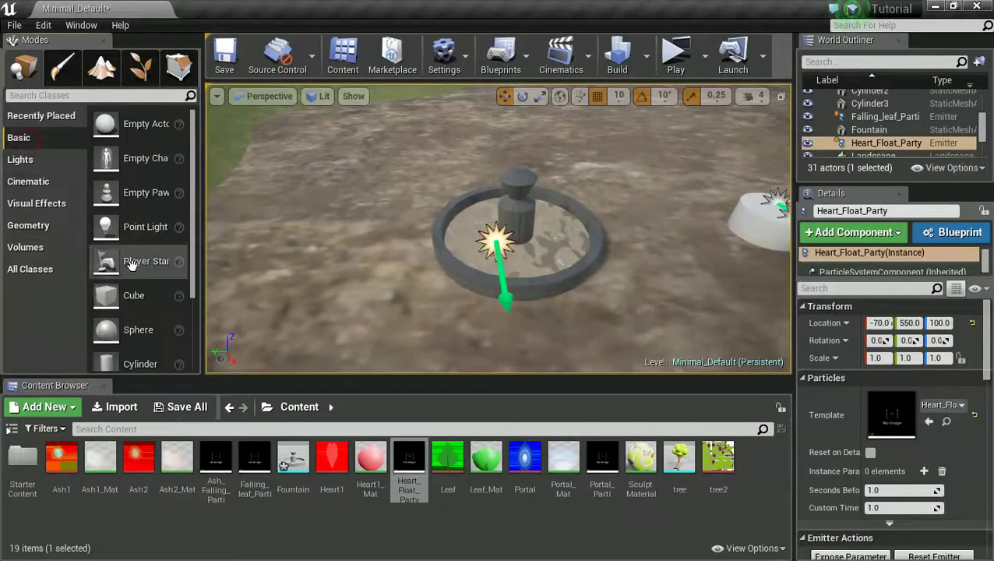
pyautogui.scroll(-3, 133, 265)
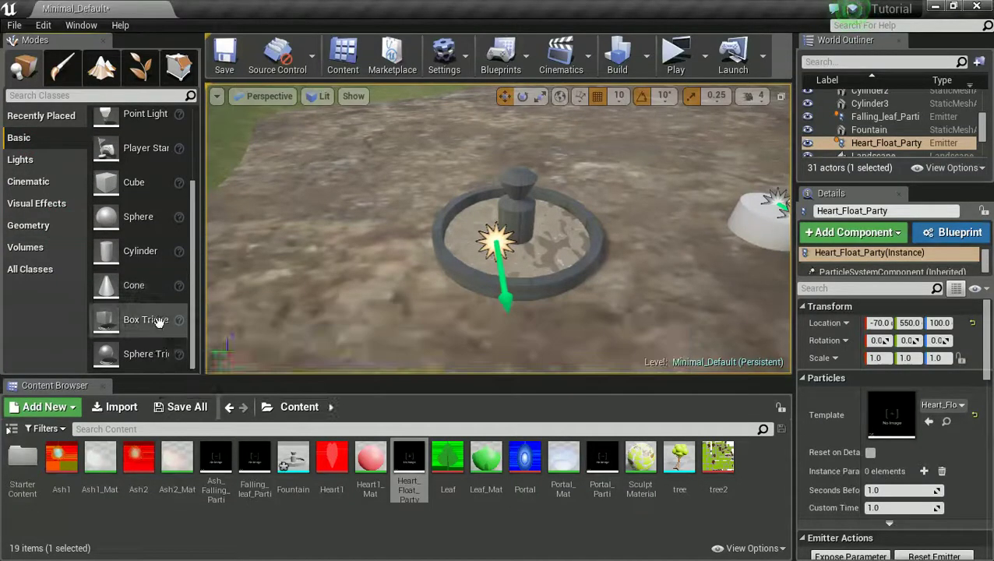
pyautogui.moveTo(129, 322); pyautogui.dragTo(519, 235)
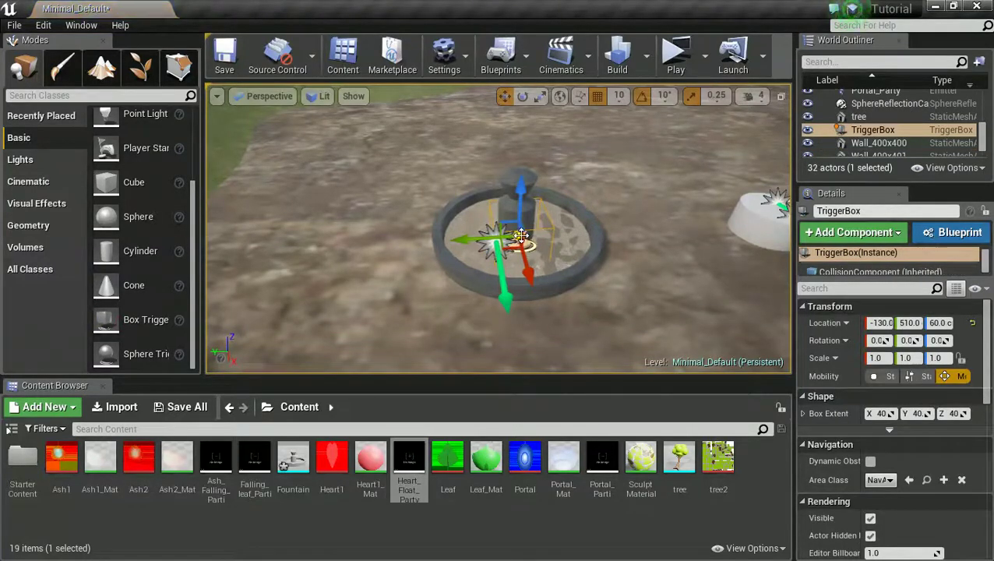
# Step: Scale the trigger box up until it surrounds the whole fountain, and raise it to a Z location of 130
pyautogui.press('r')
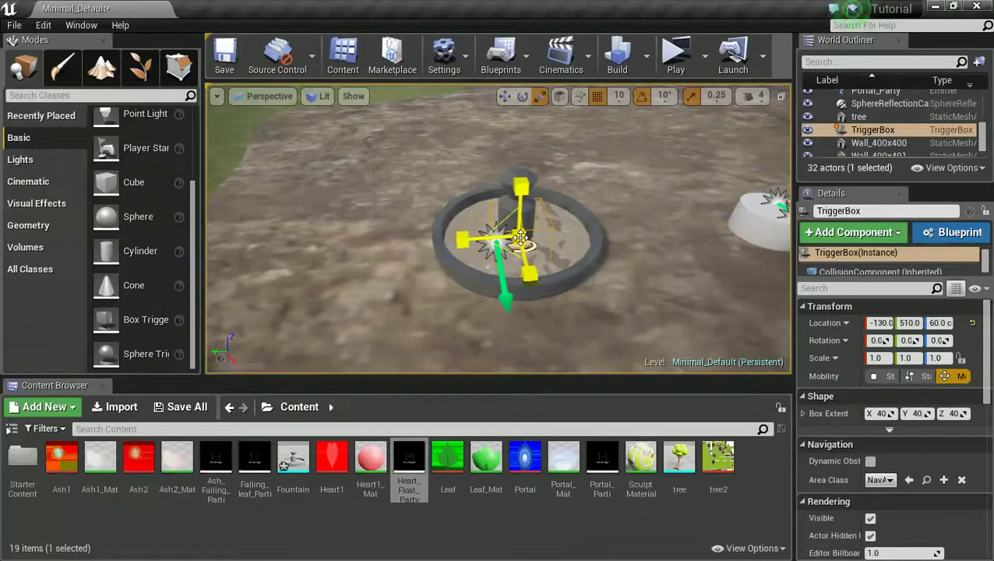
pyautogui.moveTo(520, 236); pyautogui.dragTo(12, 382)
pyautogui.moveTo(520, 236); pyautogui.dragTo(560, 559)
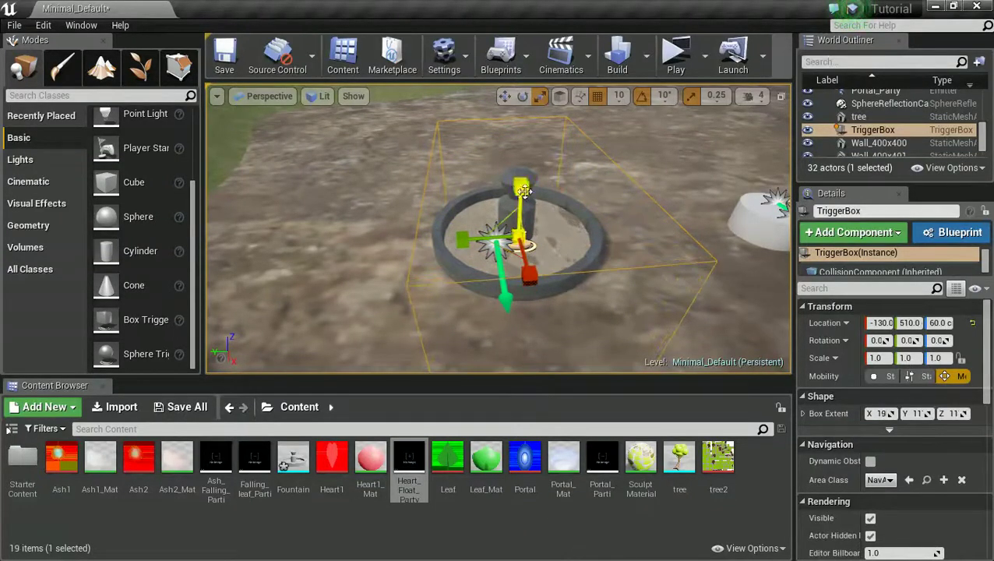
pyautogui.moveTo(462, 239); pyautogui.dragTo(2, 203)
pyautogui.moveTo(465, 240); pyautogui.dragTo(441, 244)
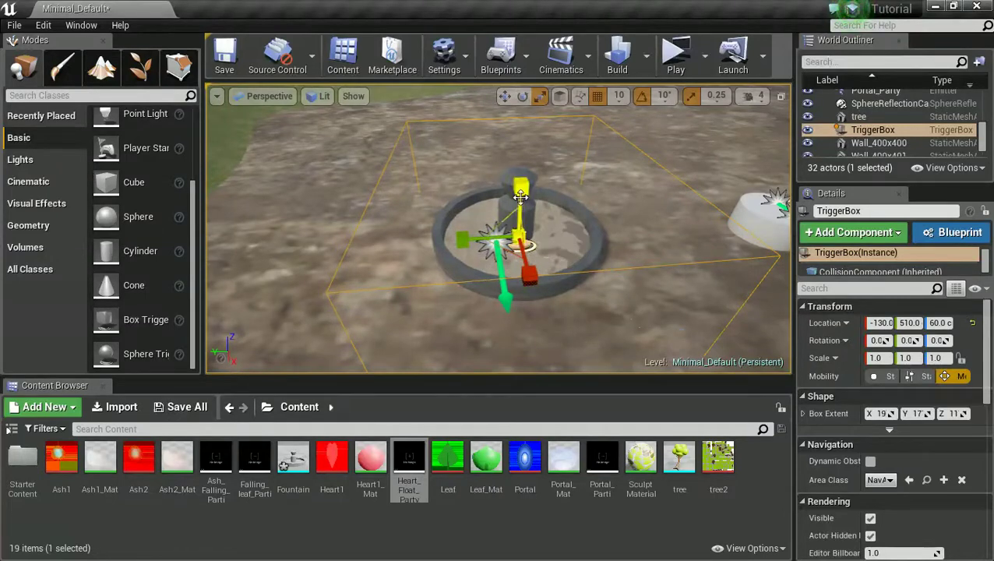
pyautogui.press('w')
pyautogui.moveTo(522, 188); pyautogui.dragTo(520, 144)
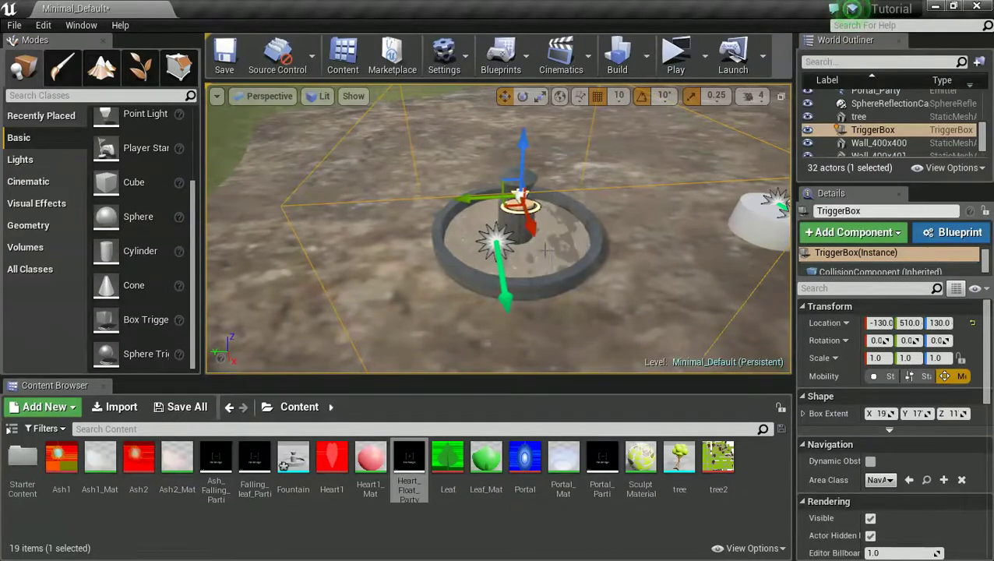
# Step: Open the Level Blueprint and move its window aside to uncover the level viewport
pyautogui.click(527, 58)
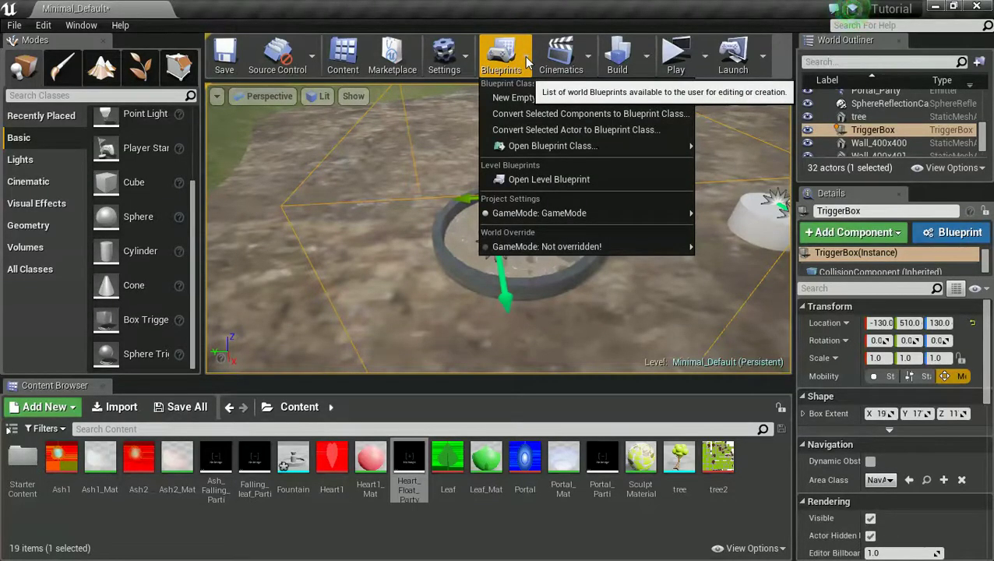
pyautogui.click(545, 178)
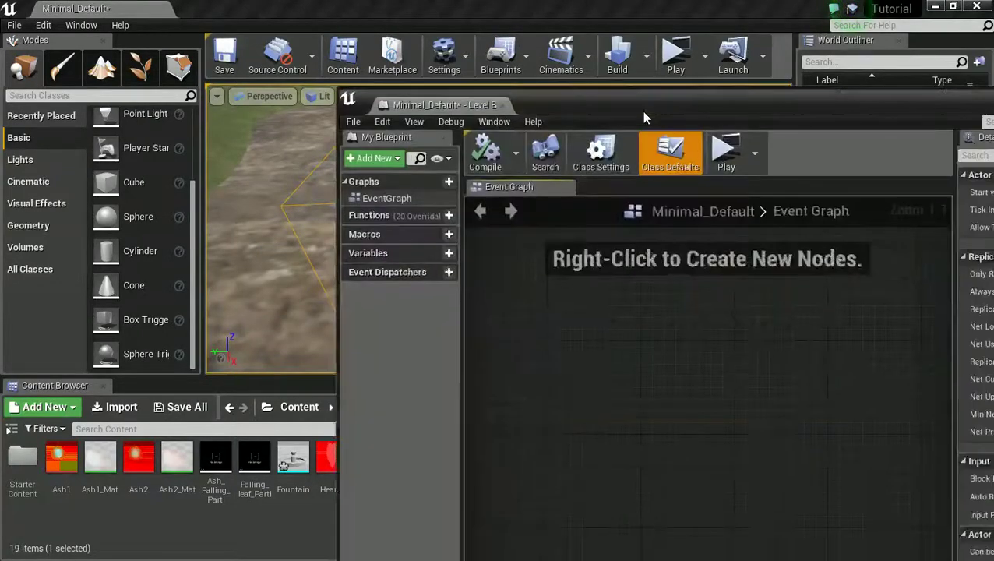
pyautogui.moveTo(641, 111); pyautogui.dragTo(988, 201)
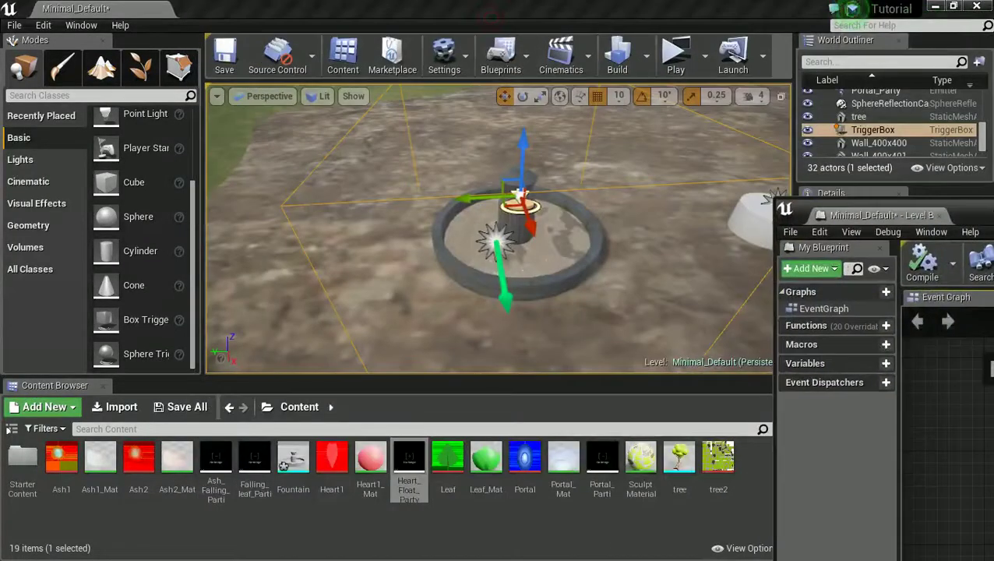
pyautogui.click(285, 205)
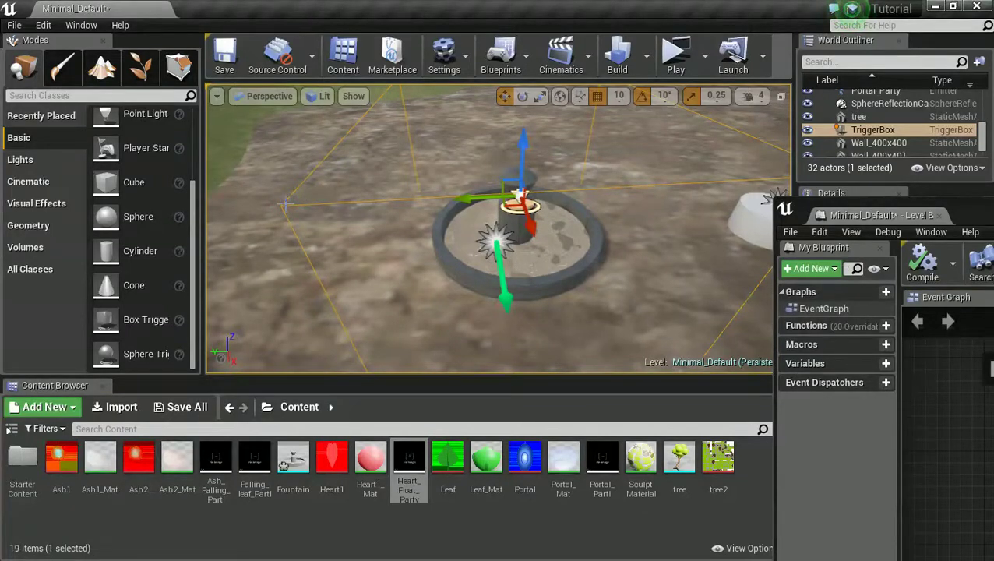
pyautogui.click(285, 206)
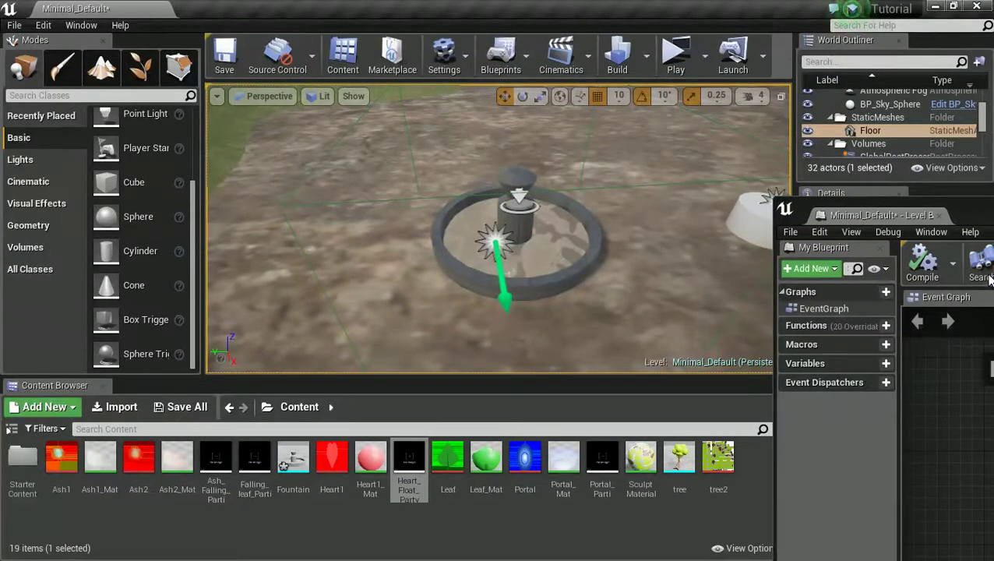
pyautogui.moveTo(993, 211); pyautogui.dragTo(726, 68)
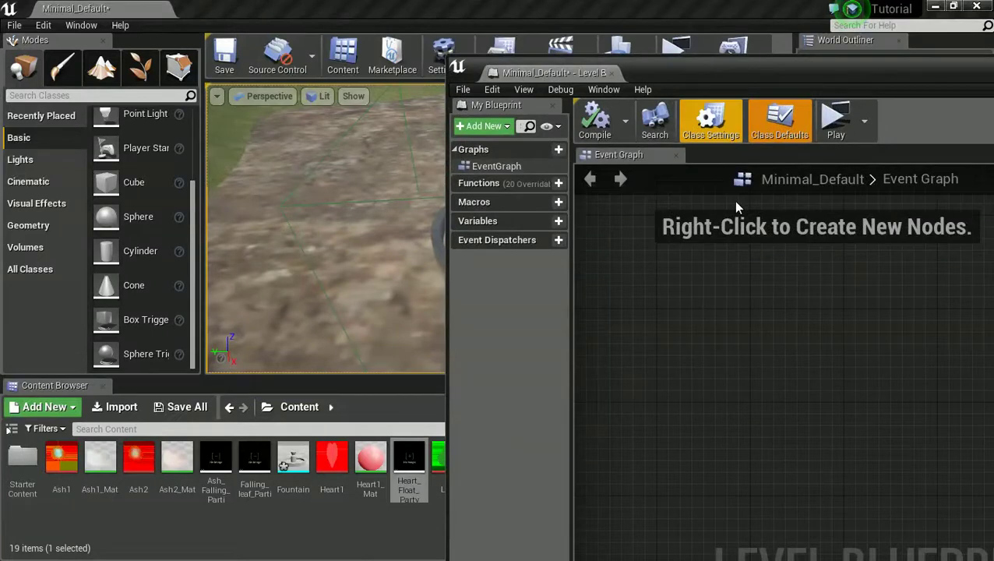
pyautogui.rightClick(623, 312)
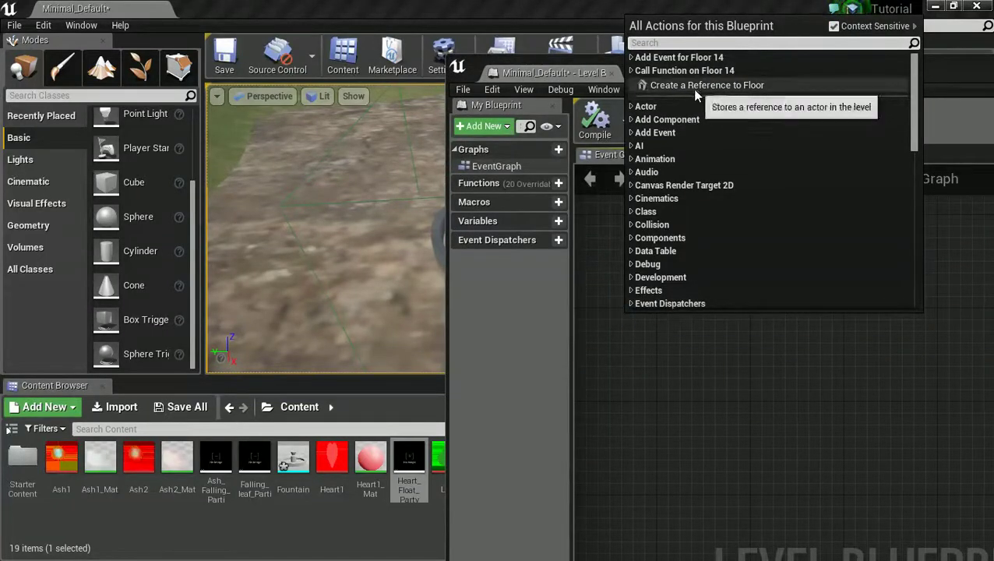
pyautogui.click(283, 206)
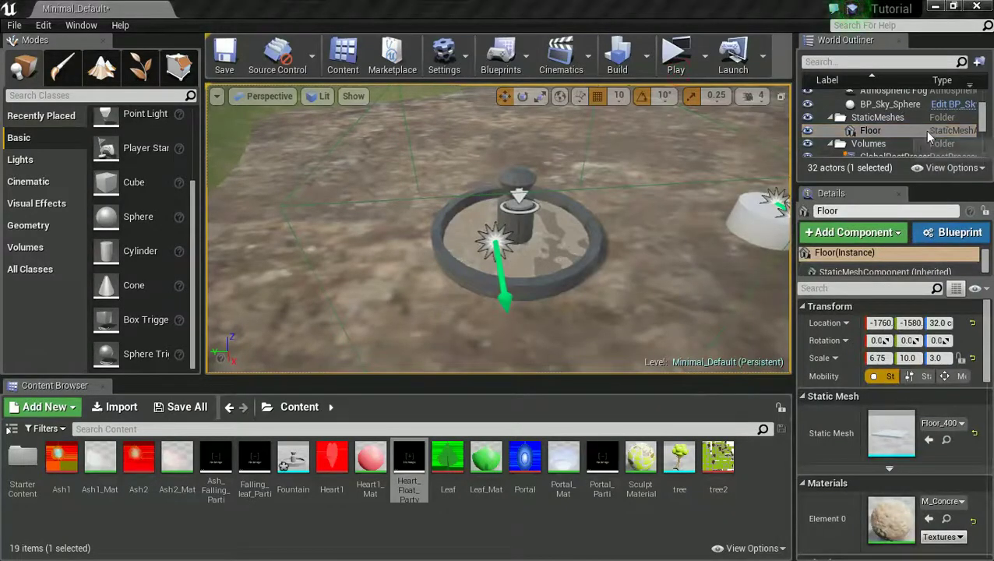
# Step: Filter the level's actors by "tri" and select the TriggerBox
pyautogui.moveTo(980, 124)
pyautogui.mouseDown()
pyautogui.moveTo(981, 152)
pyautogui.moveTo(980, 144)
pyautogui.mouseUp()
pyautogui.click(863, 62)
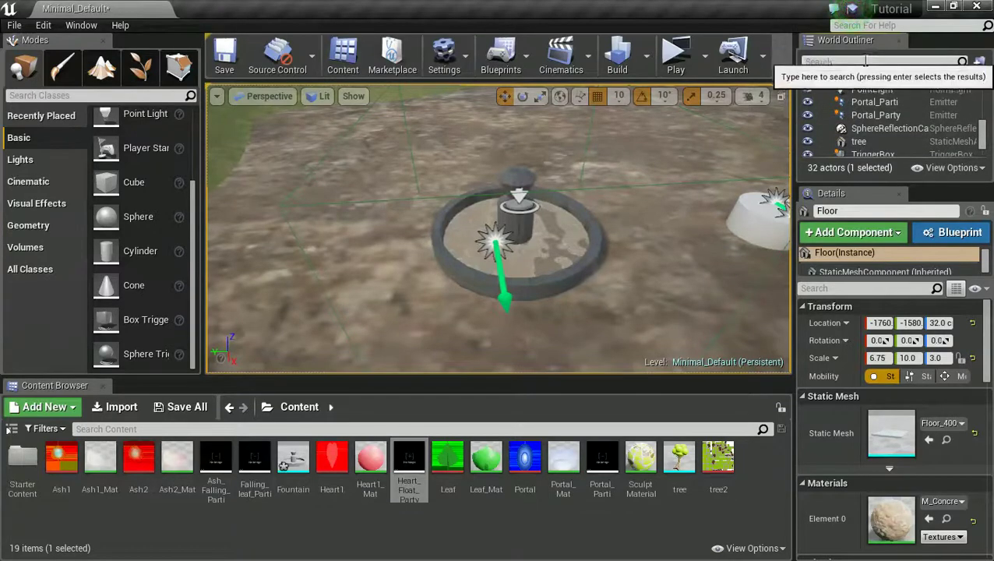
pyautogui.write('tri')
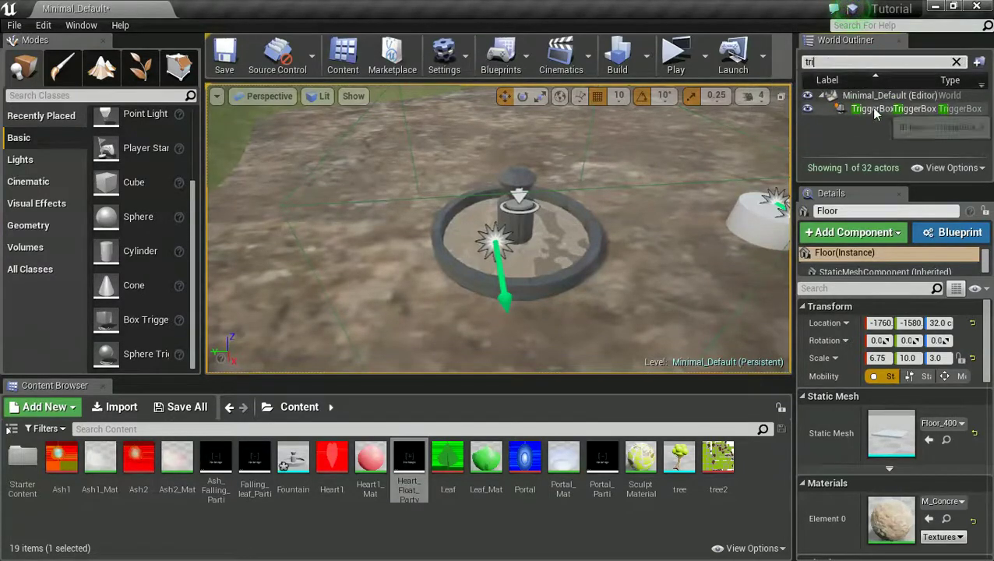
pyautogui.click(870, 108)
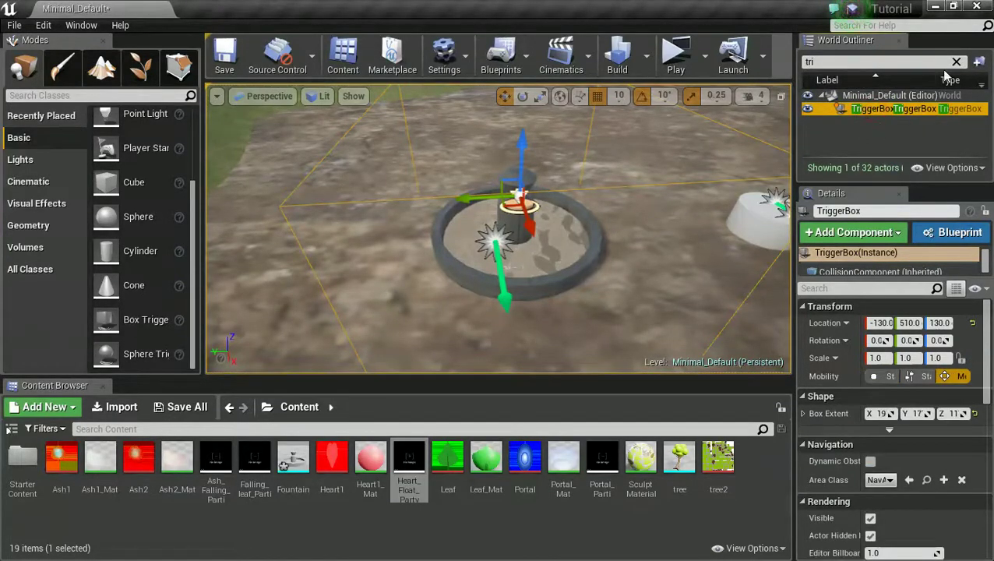
# Step: Add an OnActorBeginOverlap collision event for the TriggerBox to the Level Blueprint and position it near the top of the Event Graph
pyautogui.moveTo(993, 51); pyautogui.dragTo(542, 43)
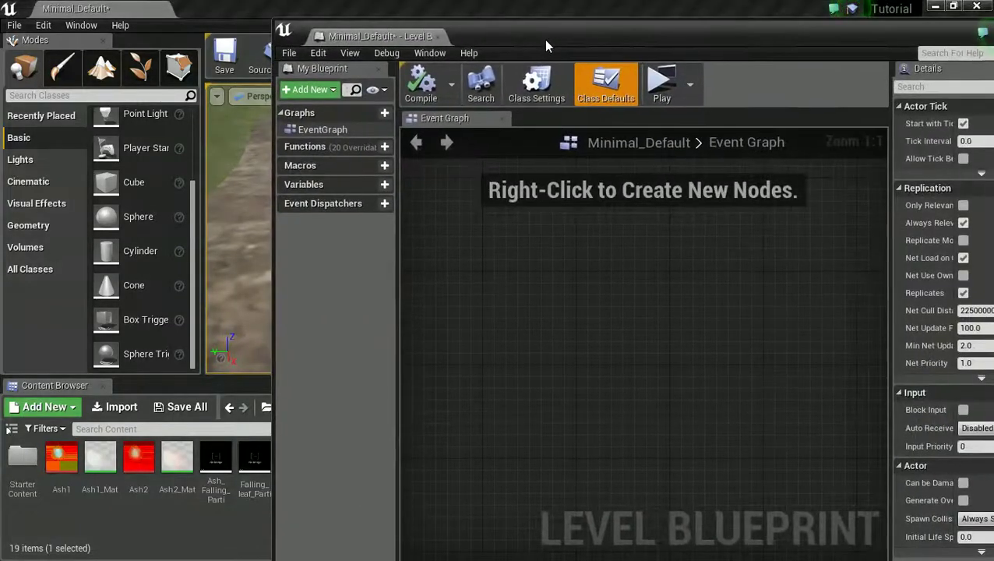
pyautogui.rightClick(586, 333)
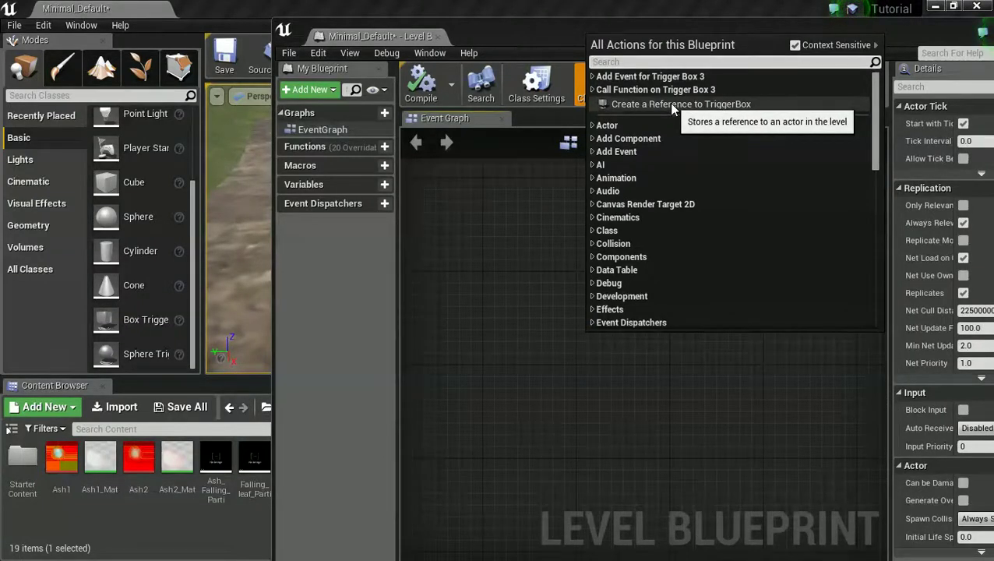
pyautogui.click(594, 77)
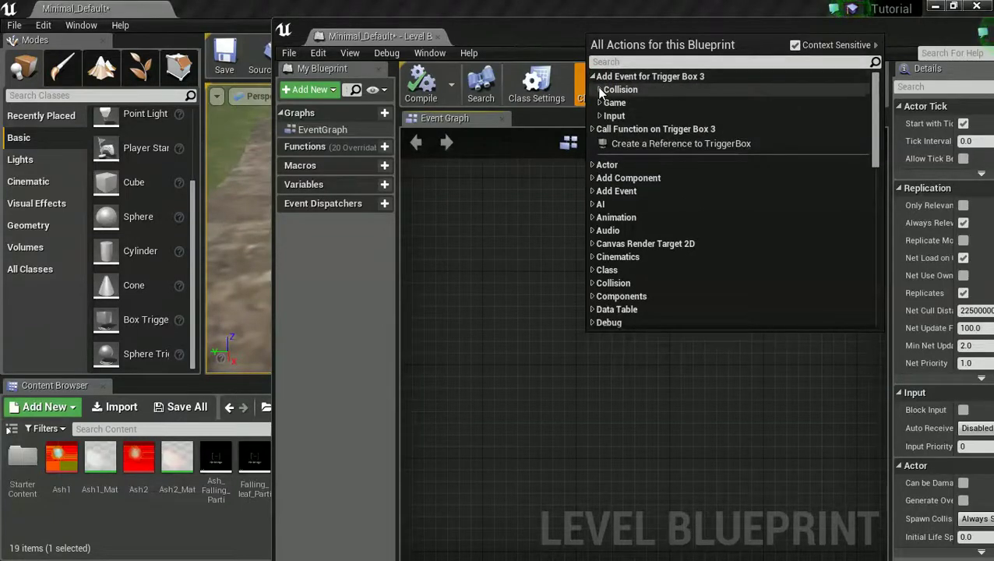
pyautogui.click(600, 90)
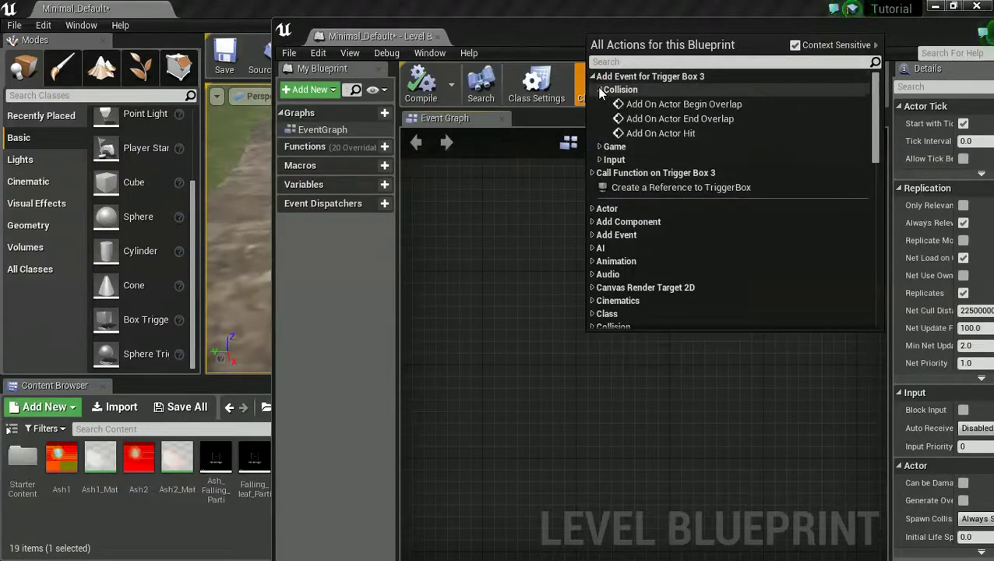
pyautogui.click(645, 106)
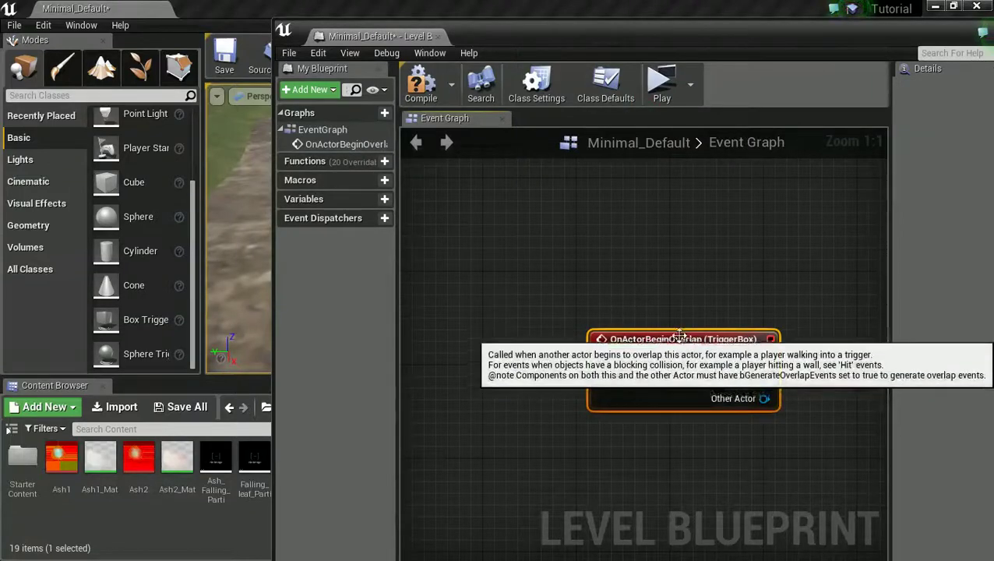
pyautogui.moveTo(679, 337); pyautogui.dragTo(559, 246)
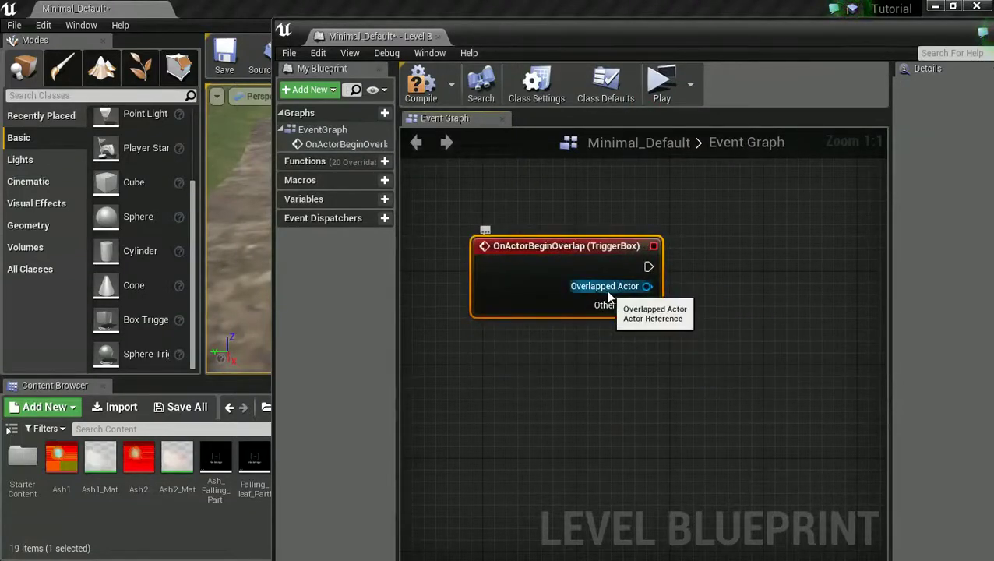
pyautogui.moveTo(555, 246)
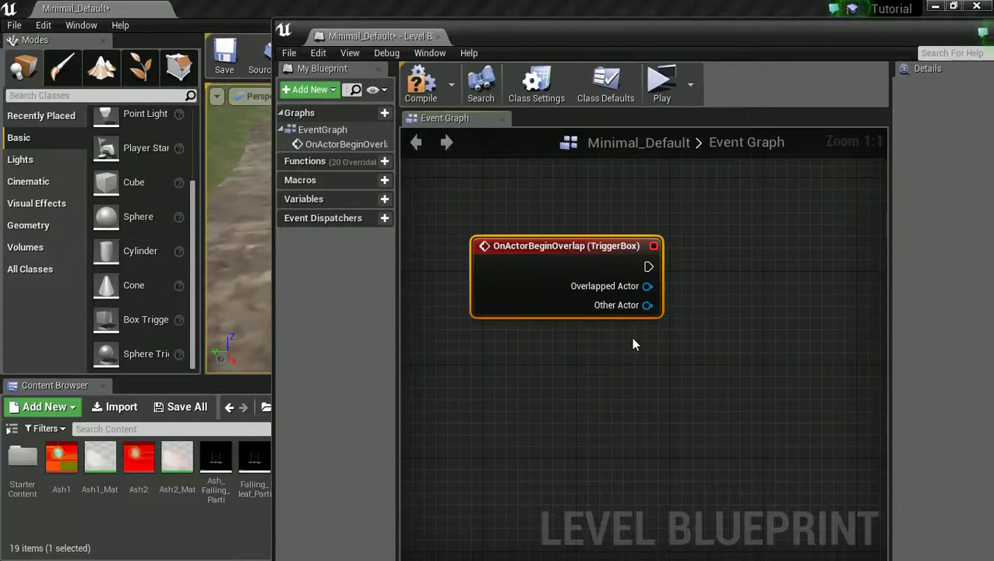
# Step: Add a Spawn Emitter at Location node driven by the overlap event's execution output
pyautogui.moveTo(649, 268); pyautogui.dragTo(701, 390)
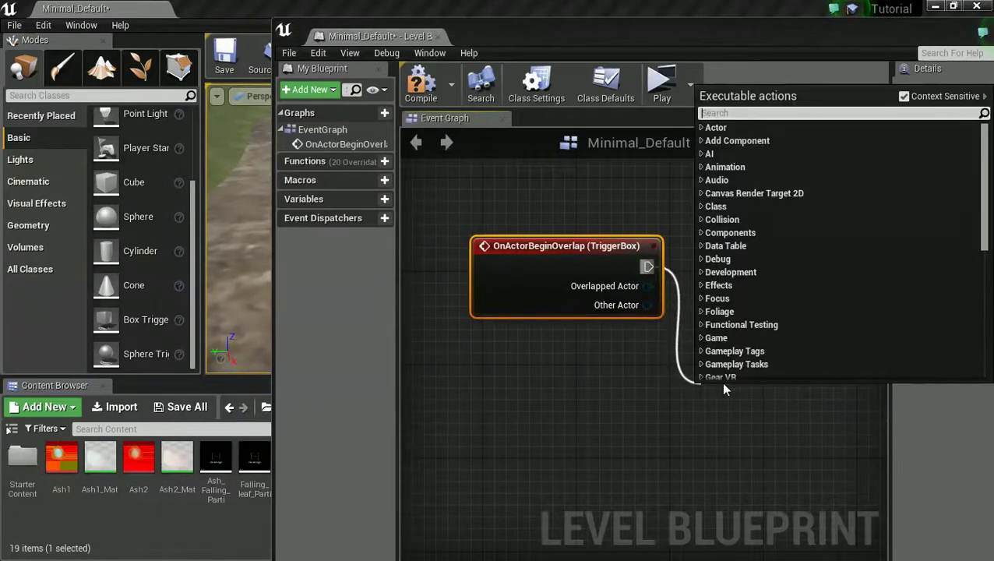
pyautogui.write('part')
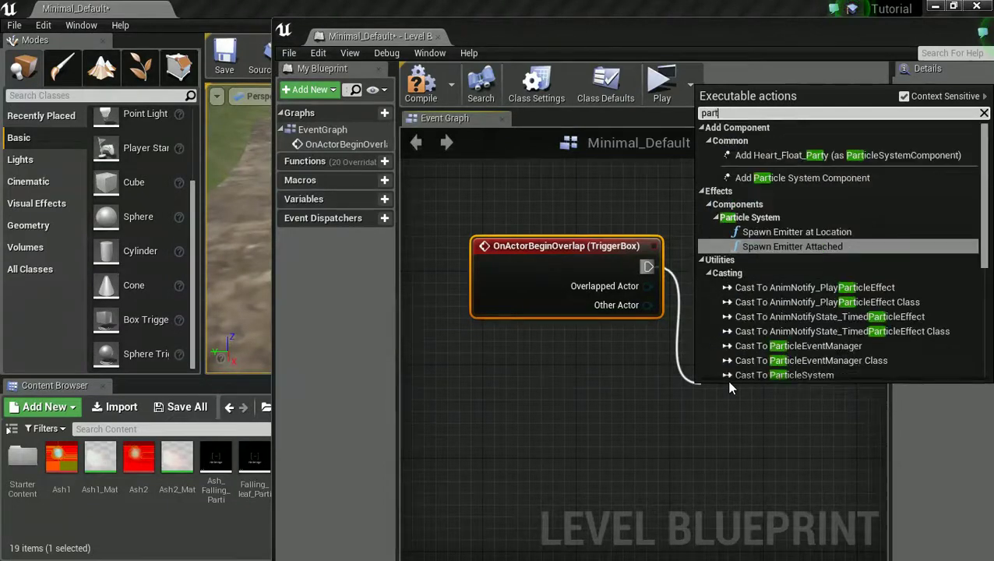
pyautogui.click(795, 233)
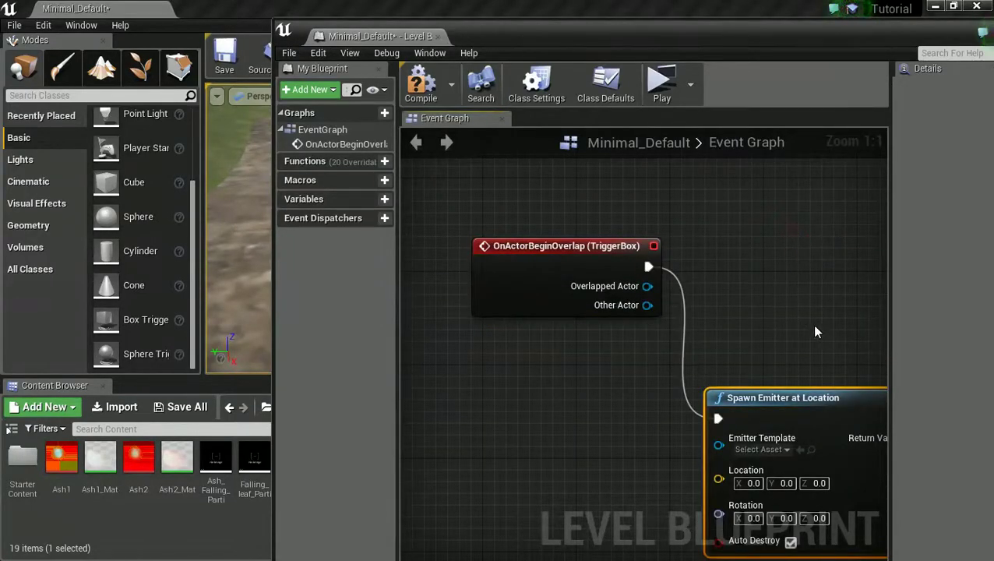
# Step: Make room to see the whole Spawn Emitter at Location node and set its Emitter Template to Heart_Float_Party
pyautogui.moveTo(733, 46); pyautogui.dragTo(583, 28)
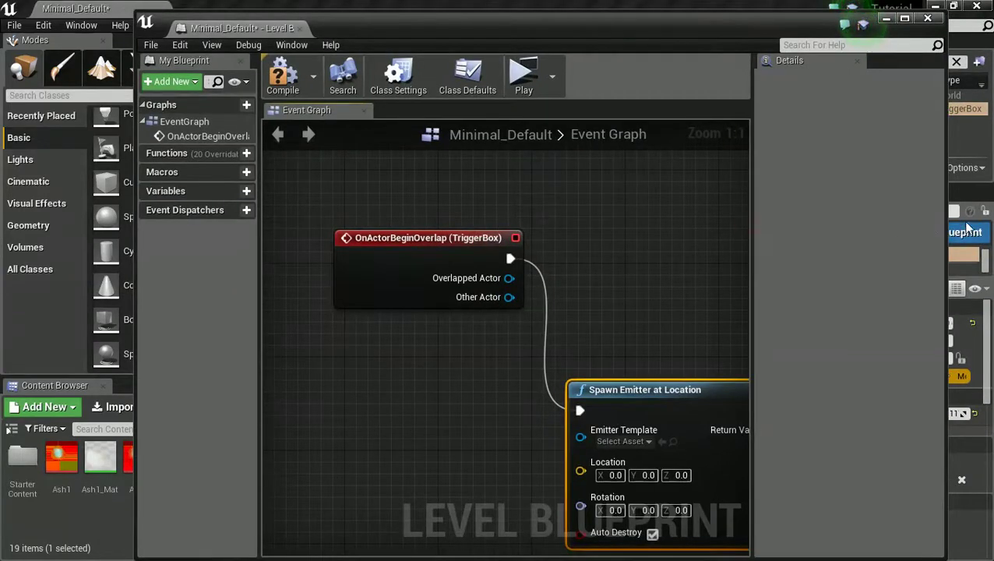
pyautogui.moveTo(944, 233); pyautogui.dragTo(989, 234)
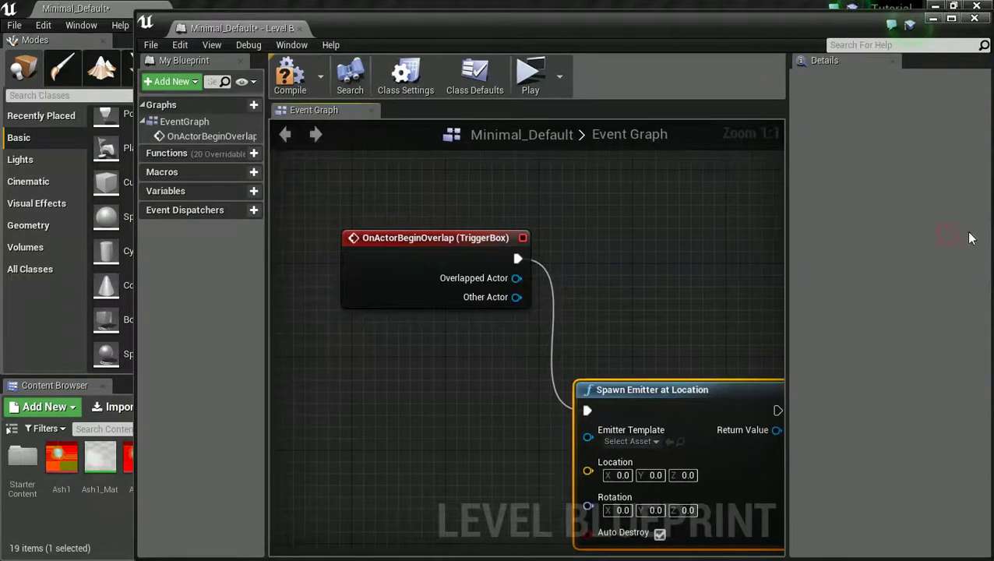
pyautogui.moveTo(717, 280); pyautogui.dragTo(679, 236, button='right')
pyautogui.moveTo(647, 193); pyautogui.dragTo(690, 202, button='right')
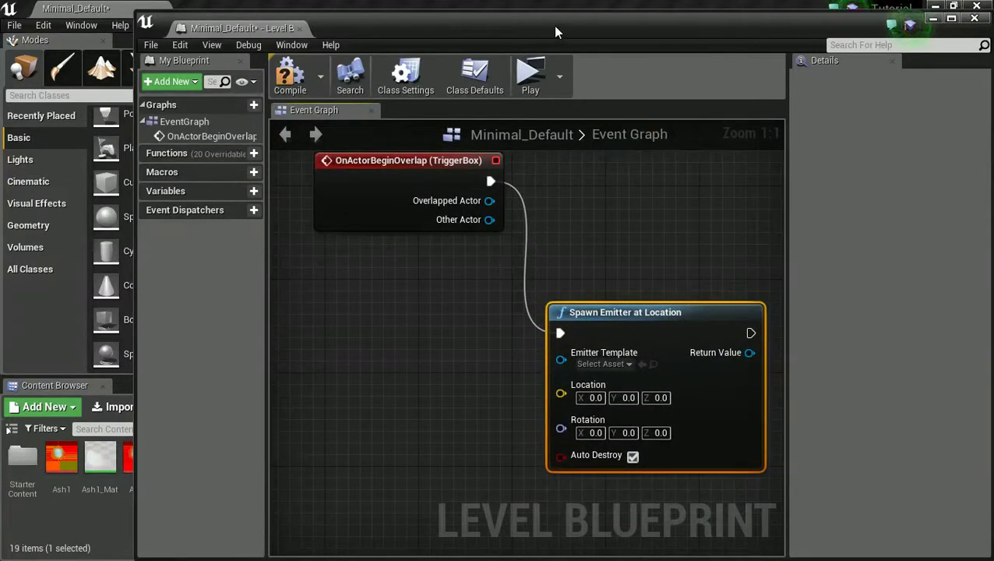
pyautogui.moveTo(555, 31); pyautogui.dragTo(597, 24)
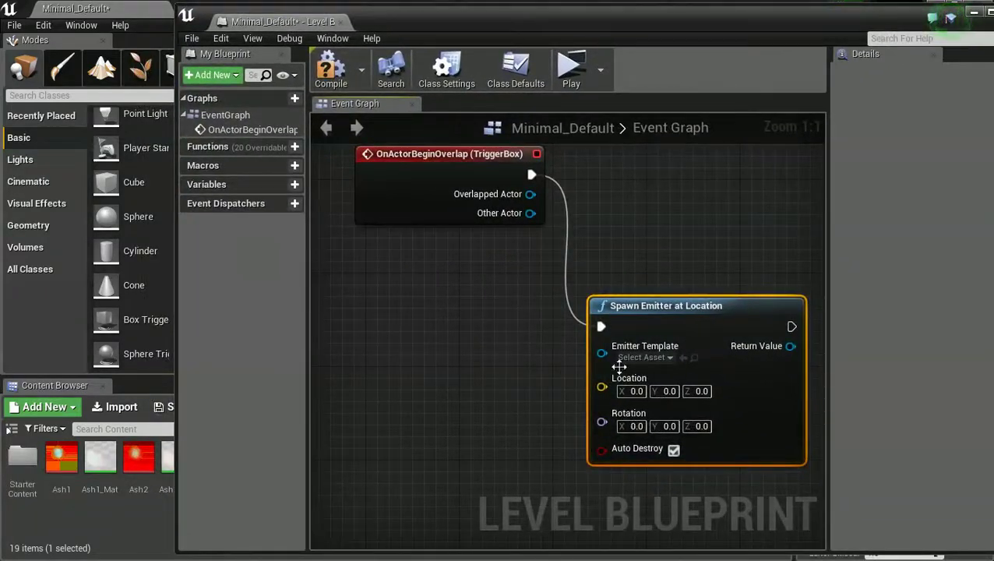
pyautogui.click(637, 355)
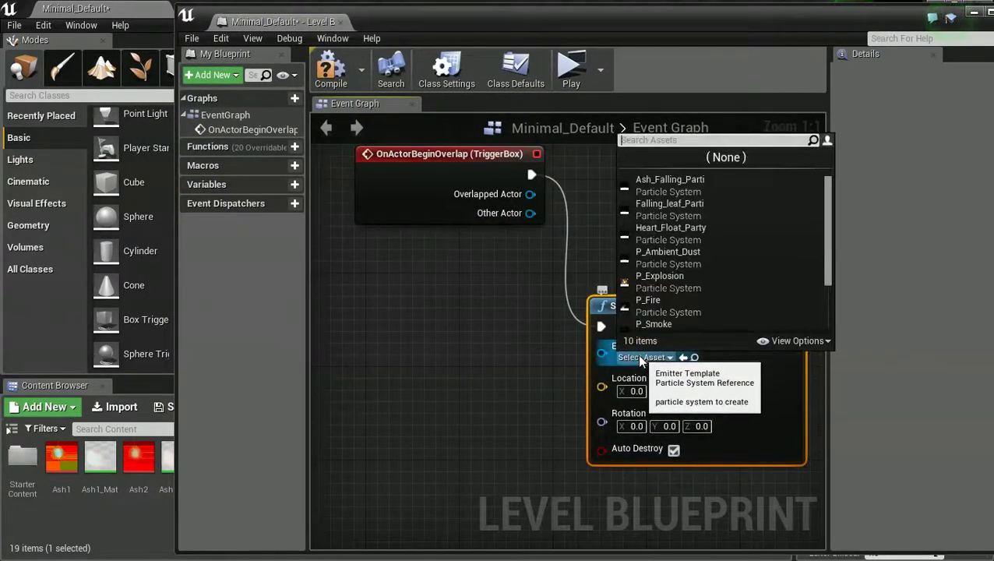
pyautogui.click(653, 230)
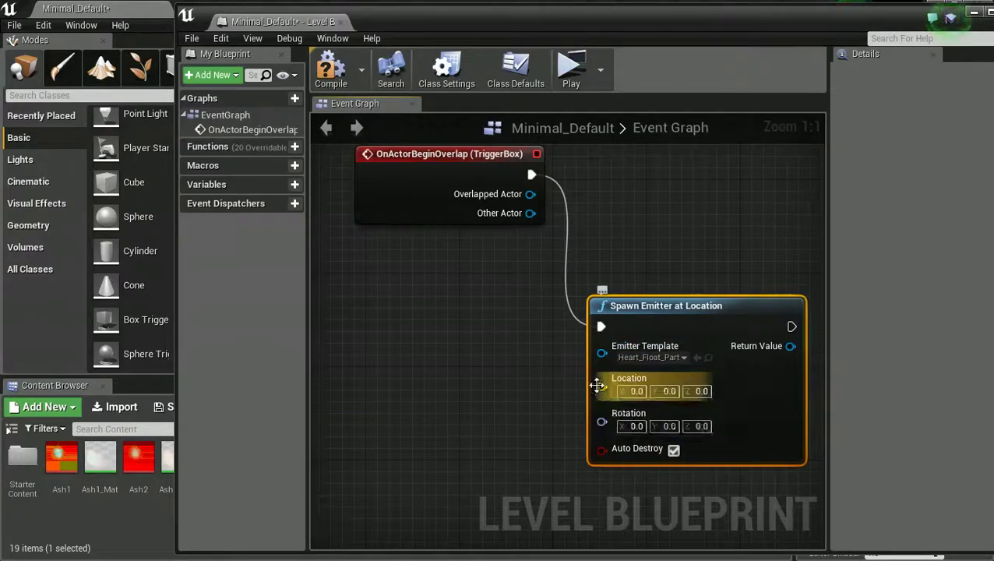
# Step: Select the fountain in the level and create a reference to it in the Level Blueprint
pyautogui.moveTo(548, 21); pyautogui.dragTo(993, 43)
pyautogui.click(541, 282)
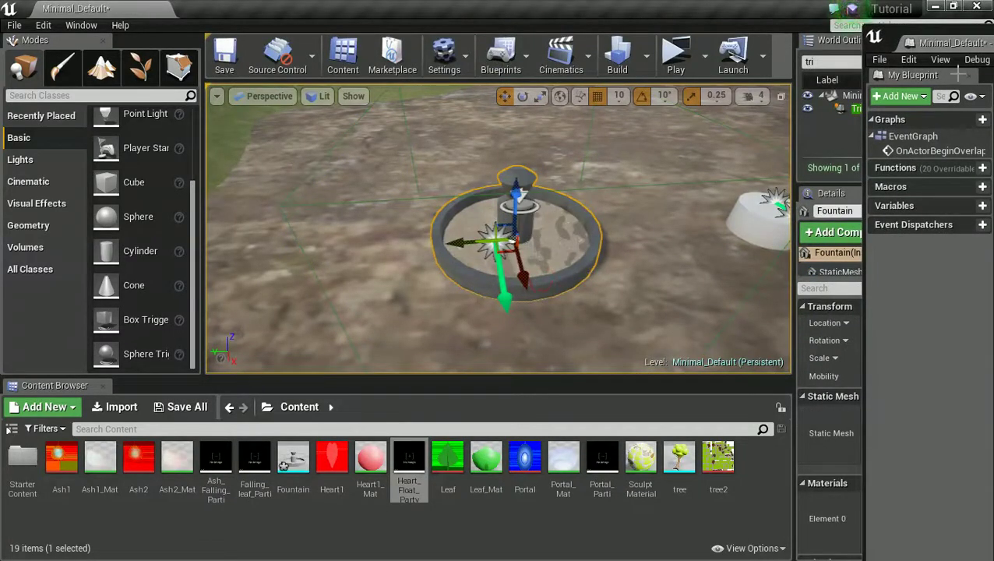
pyautogui.moveTo(992, 44); pyautogui.dragTo(455, 28)
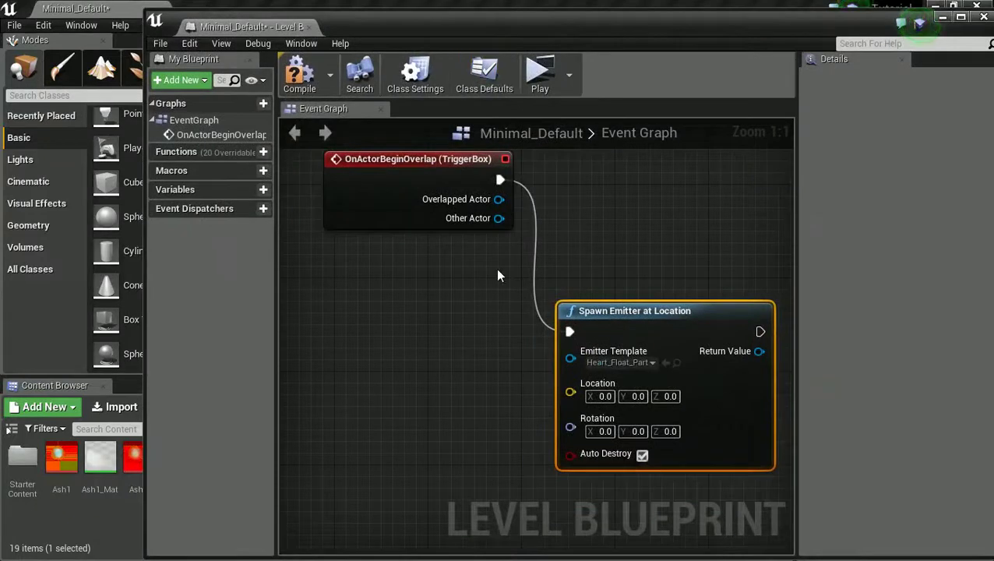
pyautogui.rightClick(343, 316)
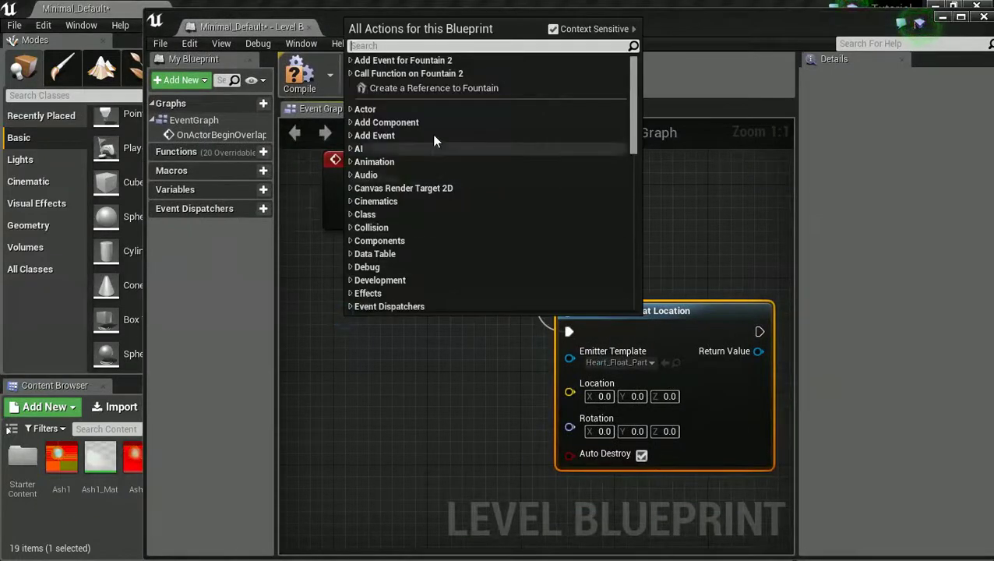
pyautogui.click(427, 88)
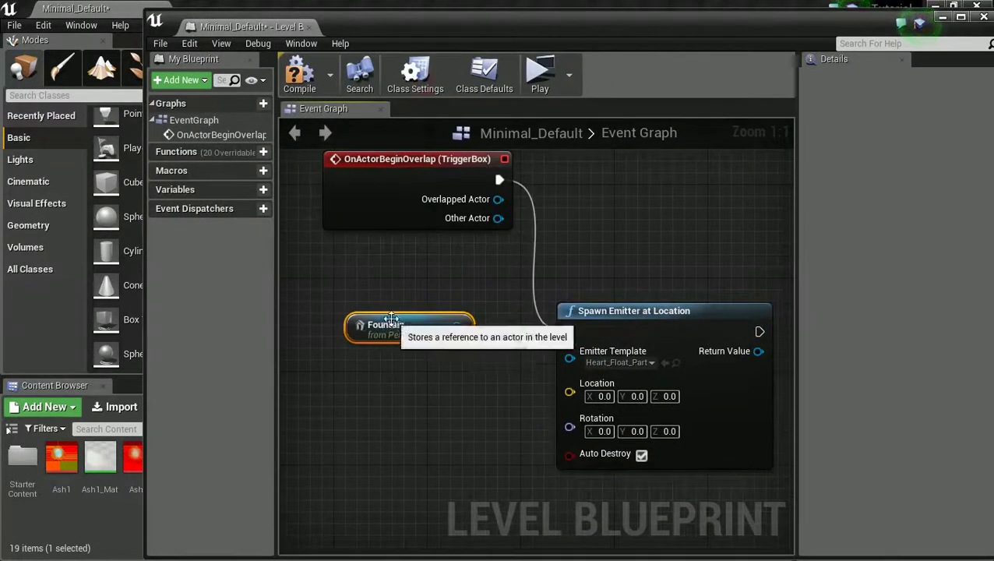
# Step: Add a GetActorLocation node that takes the Fountain reference as its target
pyautogui.moveTo(420, 326); pyautogui.dragTo(409, 400)
pyautogui.write('get')
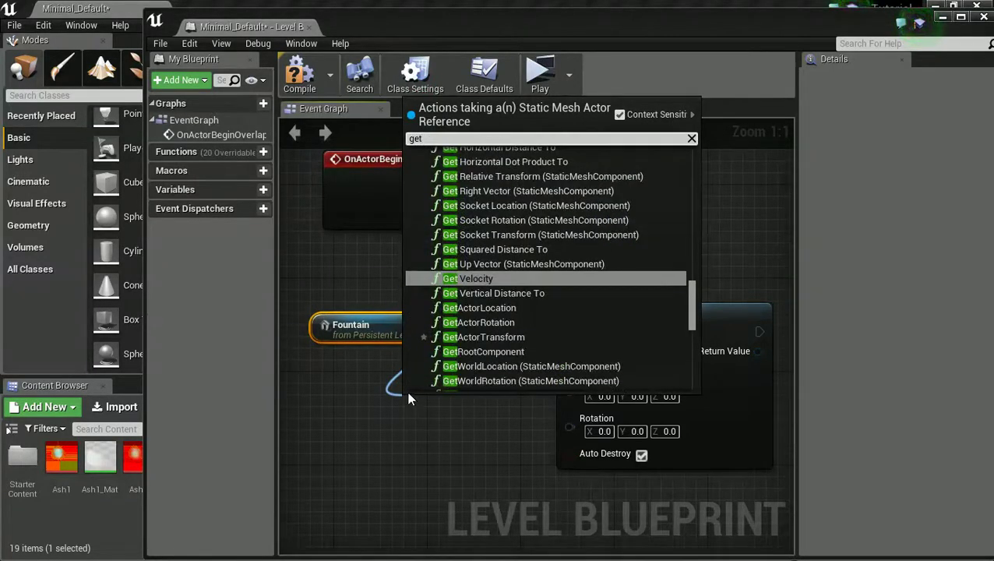
pyautogui.write('acto')
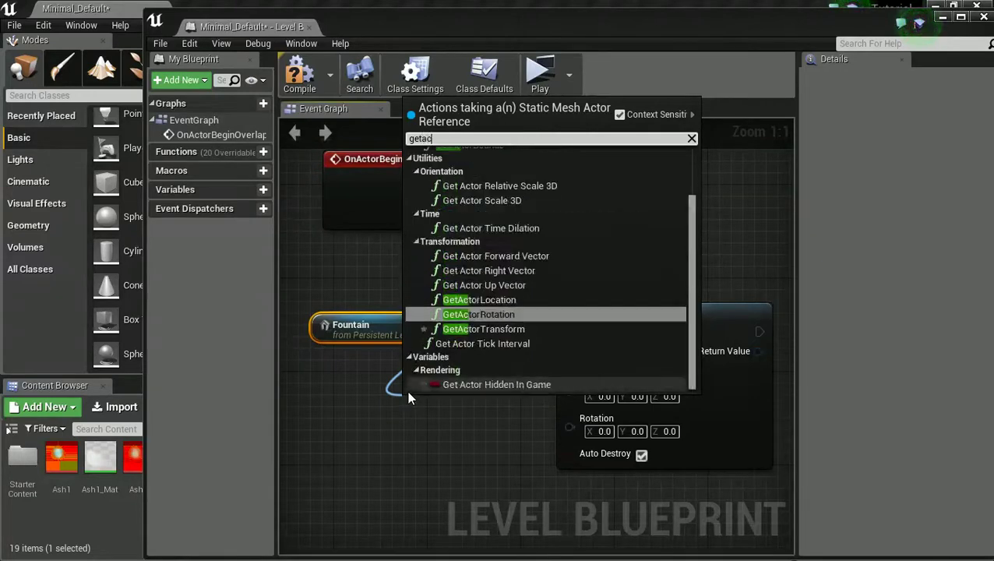
pyautogui.click(476, 301)
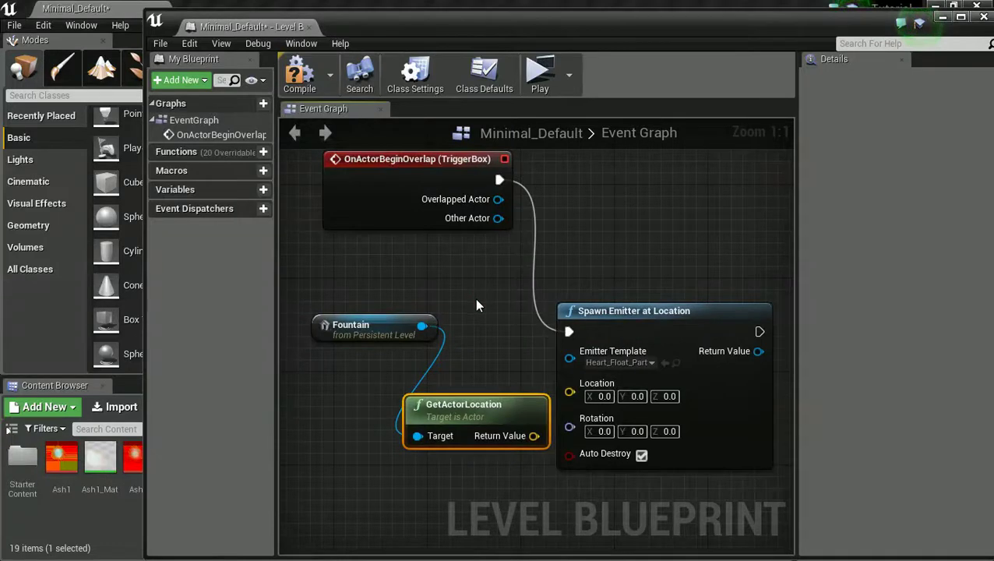
# Step: Connect GetActorLocation's return value to the Spawn Emitter's Location input, tidy the node's placement, and compile the blueprint
pyautogui.moveTo(533, 436); pyautogui.dragTo(570, 385)
pyautogui.moveTo(465, 411); pyautogui.dragTo(407, 410)
pyautogui.click(299, 72)
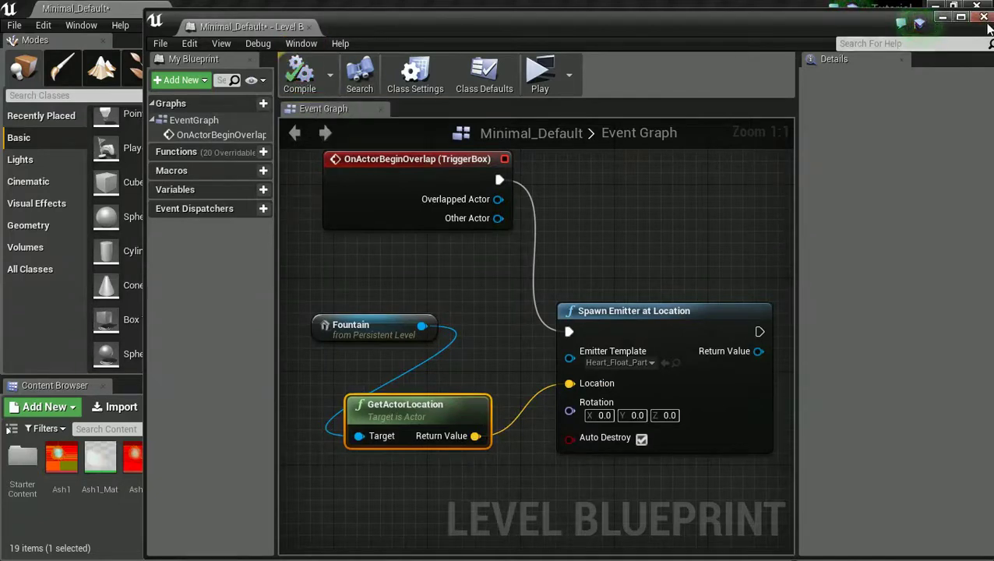
# Step: Play the level in a standalone preview, walking up to the fountain and back out to check the heart particles, and end the preview
pyautogui.moveTo(834, 28); pyautogui.dragTo(993, 16)
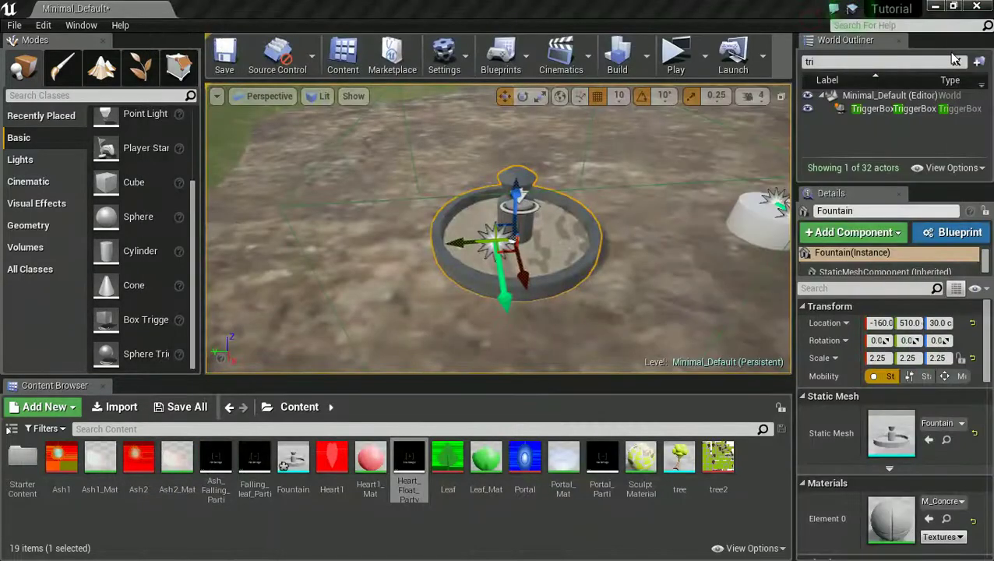
pyautogui.click(675, 54)
pyautogui.rightClick(581, 212)
pyautogui.press('w')
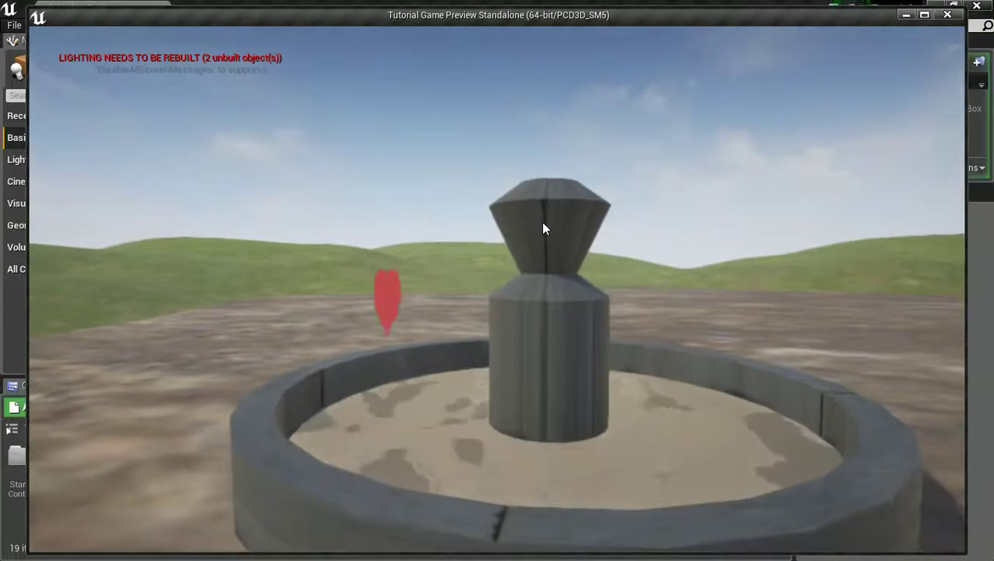
pyautogui.press('w')
pyautogui.press('a')
pyautogui.press('d')
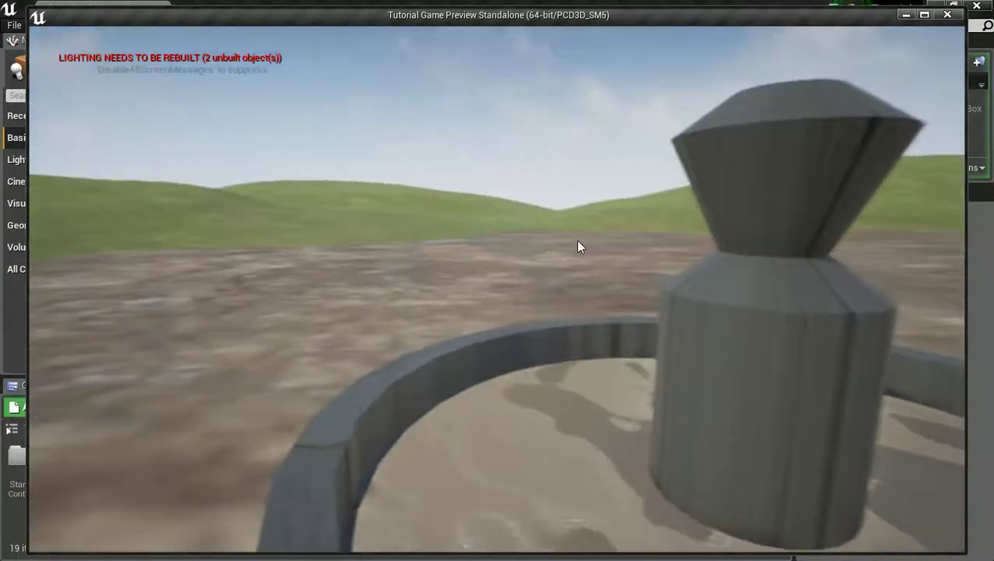
pyautogui.press('s')
pyautogui.press('s')
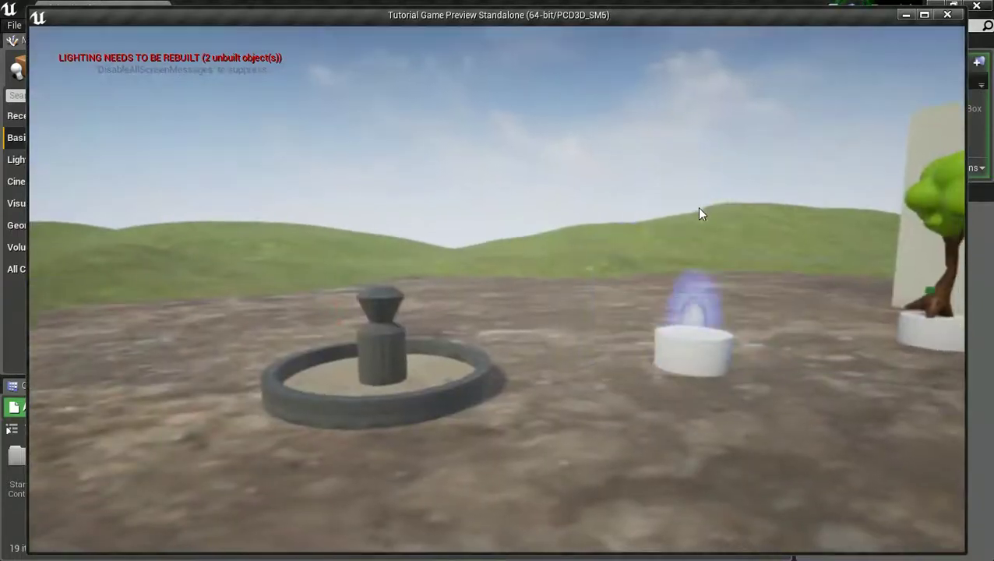
pyautogui.press('Escape')
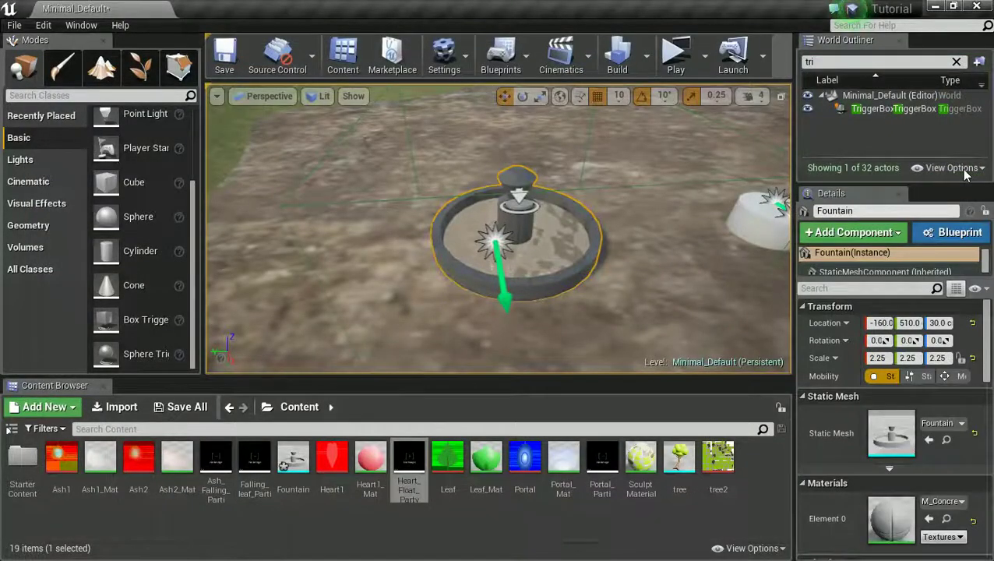
# Step: Run the preview beside the Level Blueprint, walk to the fountain to watch the overlap event's execution flow, and return to the level viewport
pyautogui.moveTo(993, 63); pyautogui.dragTo(795, 52)
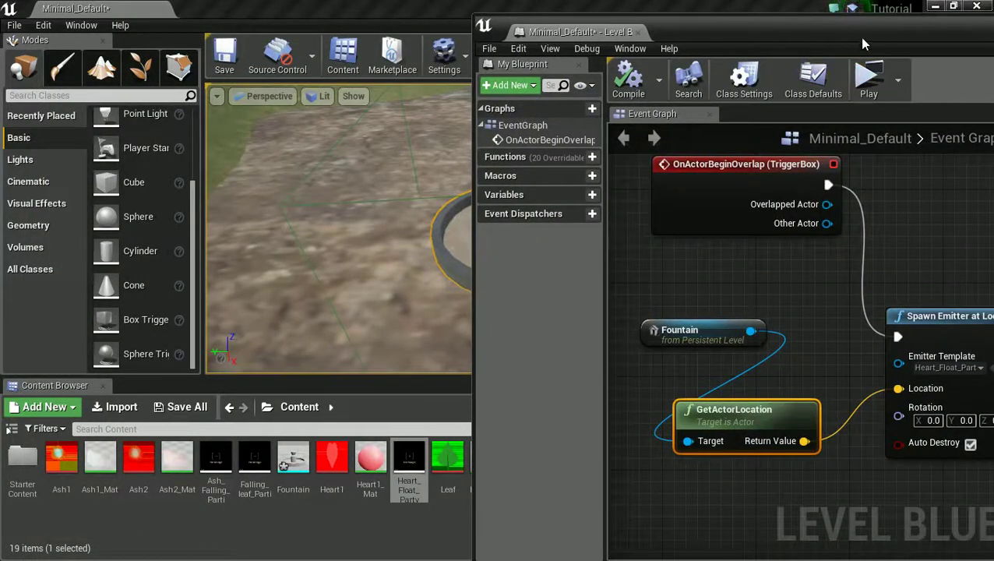
pyautogui.click(865, 73)
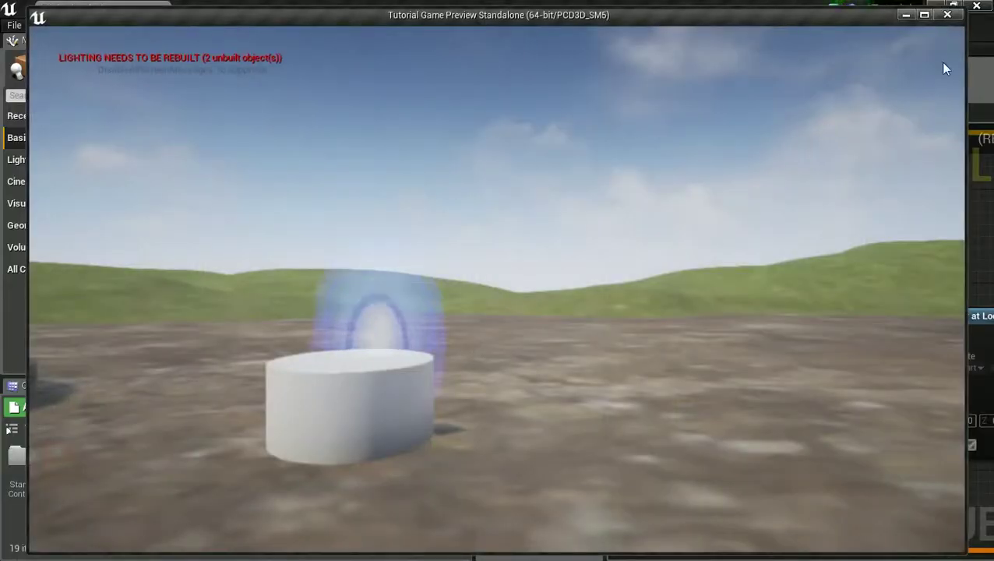
pyautogui.moveTo(845, 29); pyautogui.dragTo(546, 60)
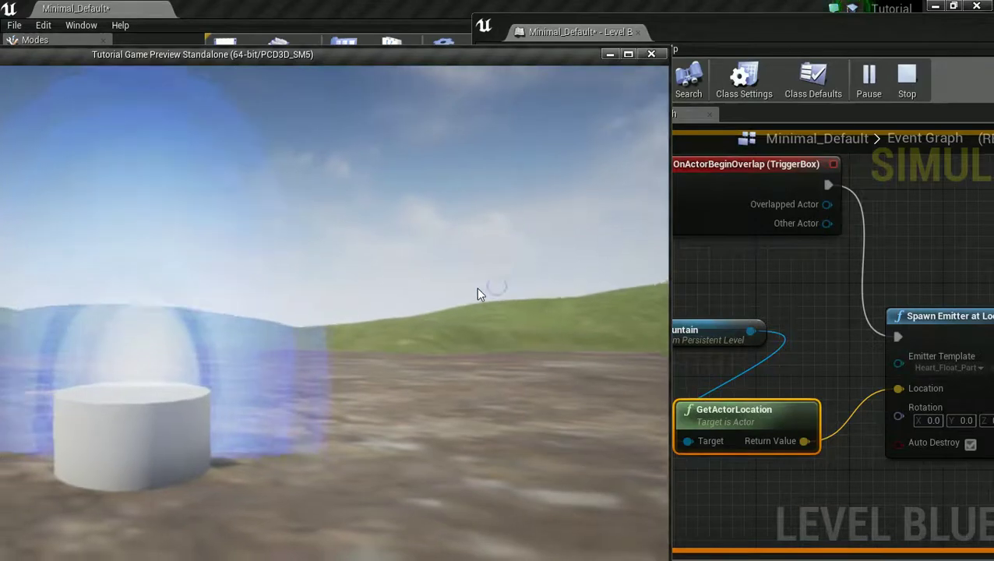
pyautogui.press('w')
pyautogui.press('w')
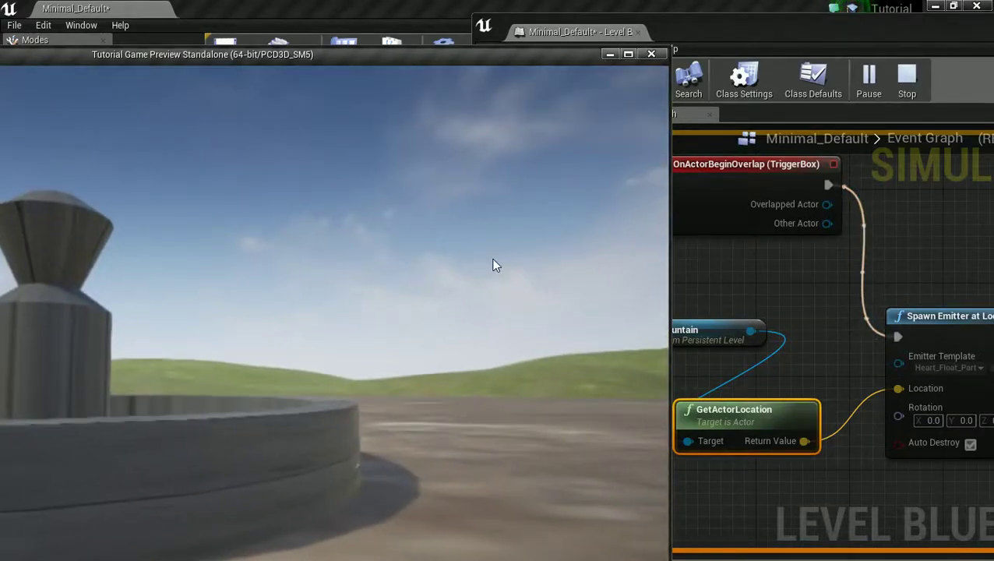
pyautogui.press('Escape')
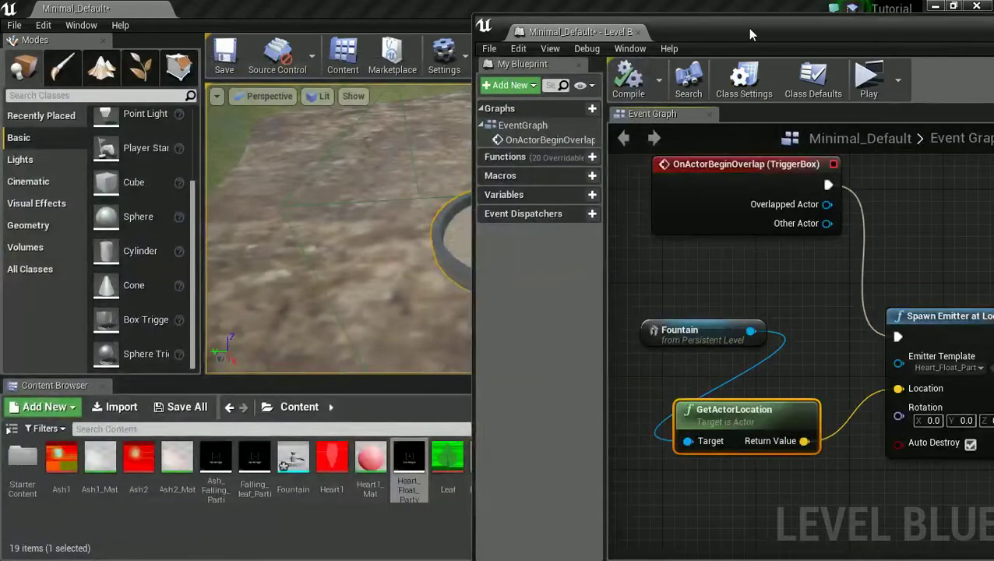
pyautogui.moveTo(750, 34); pyautogui.dragTo(991, 34)
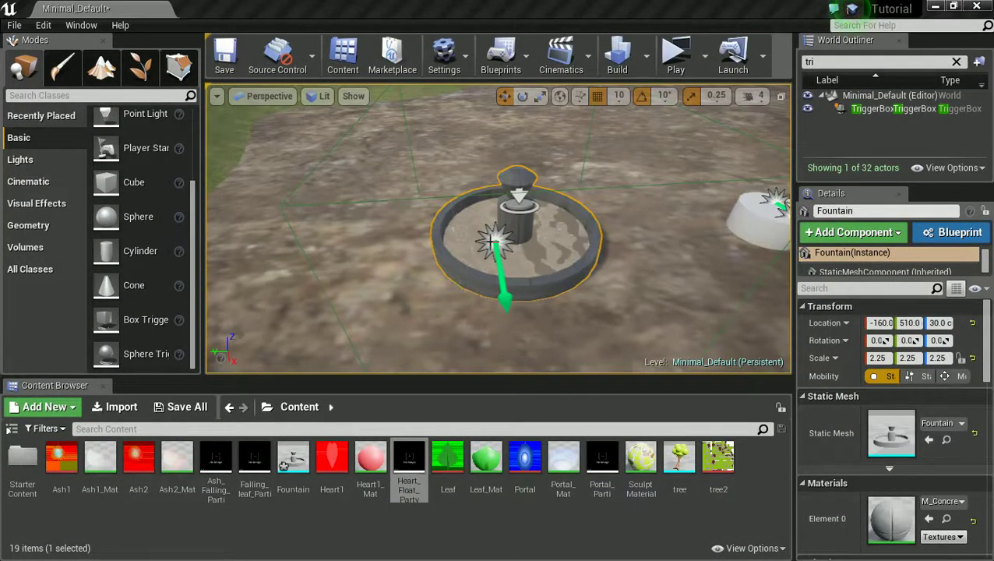
# Step: Clear the World Outliner search filter and delete the Heart_Float_Party emitter placed by hand at the fountain
pyautogui.click(492, 245)
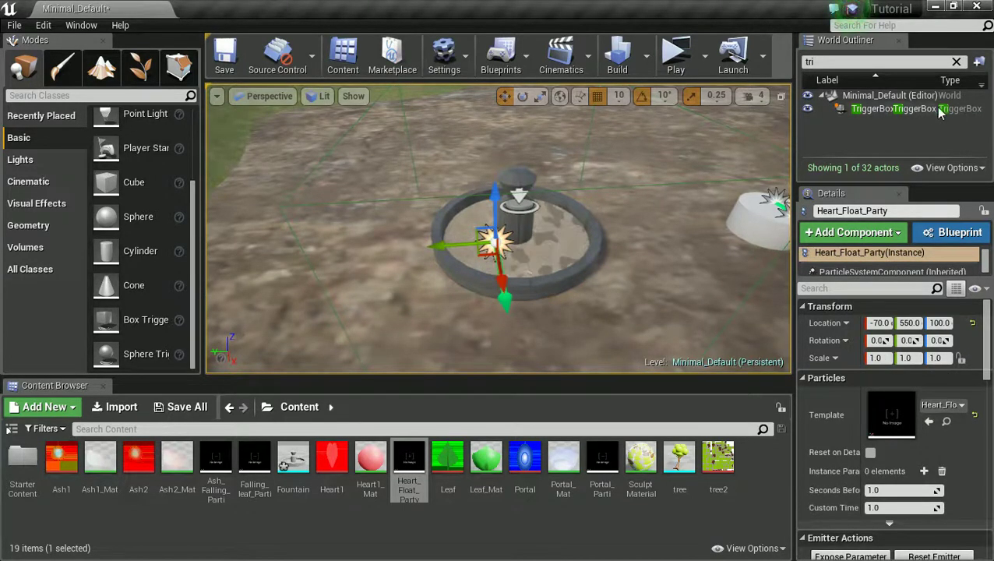
pyautogui.click(956, 62)
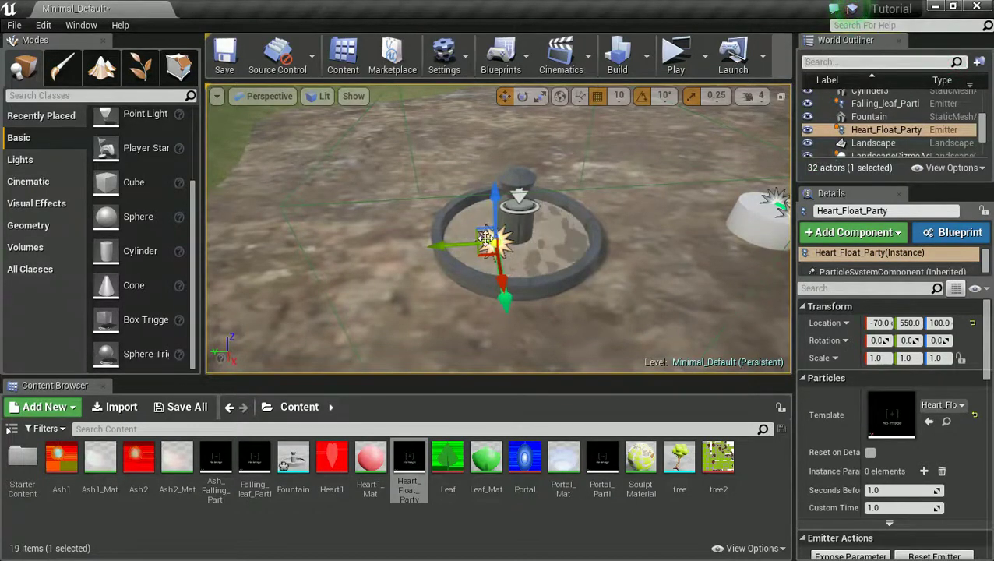
pyautogui.press('Delete')
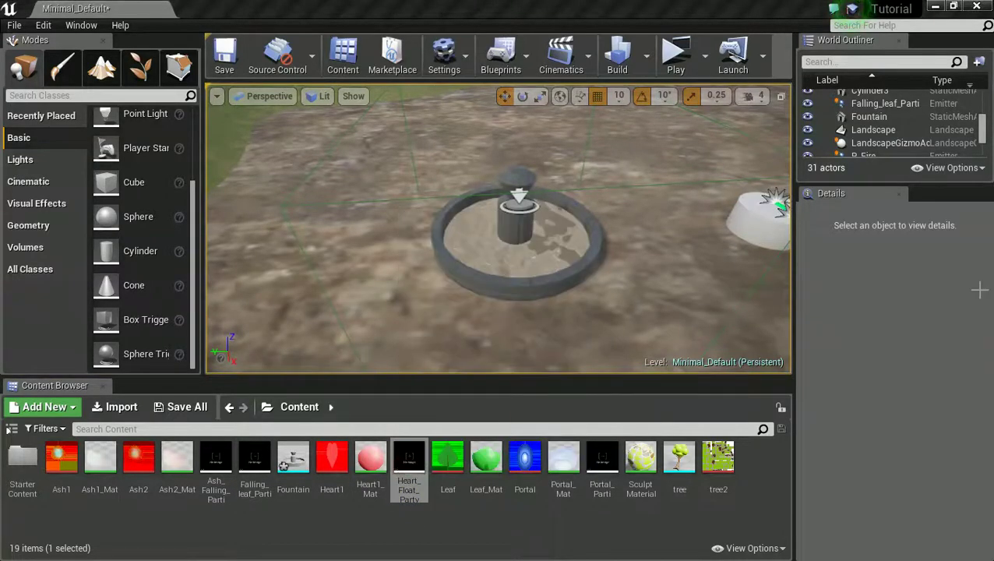
# Step: Bring the Heart_Float_Party particle editor into view and add an Initial Location module to its emitter
pyautogui.moveTo(993, 86); pyautogui.dragTo(993, 109)
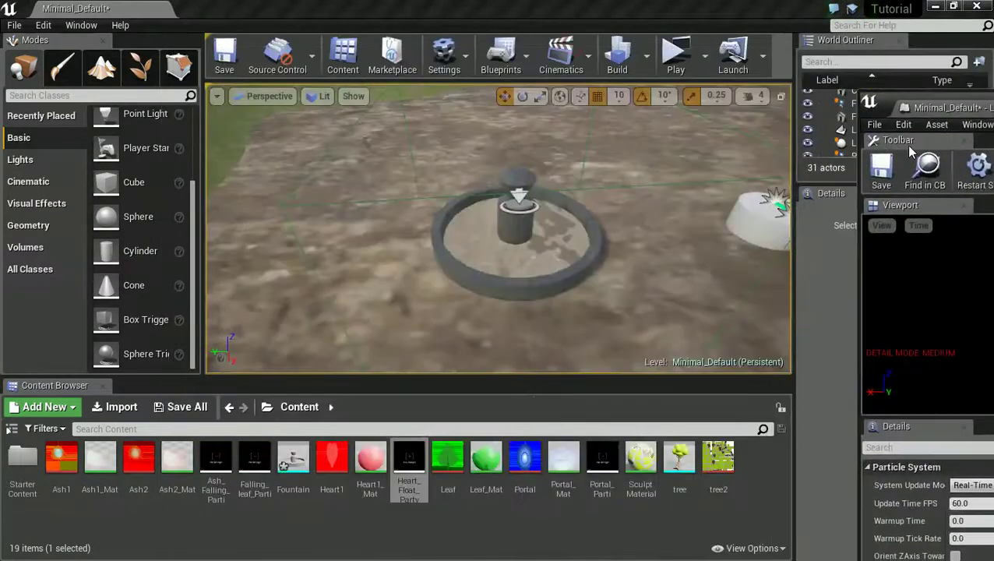
pyautogui.click(519, 193)
pyautogui.moveTo(993, 102); pyautogui.dragTo(685, 39)
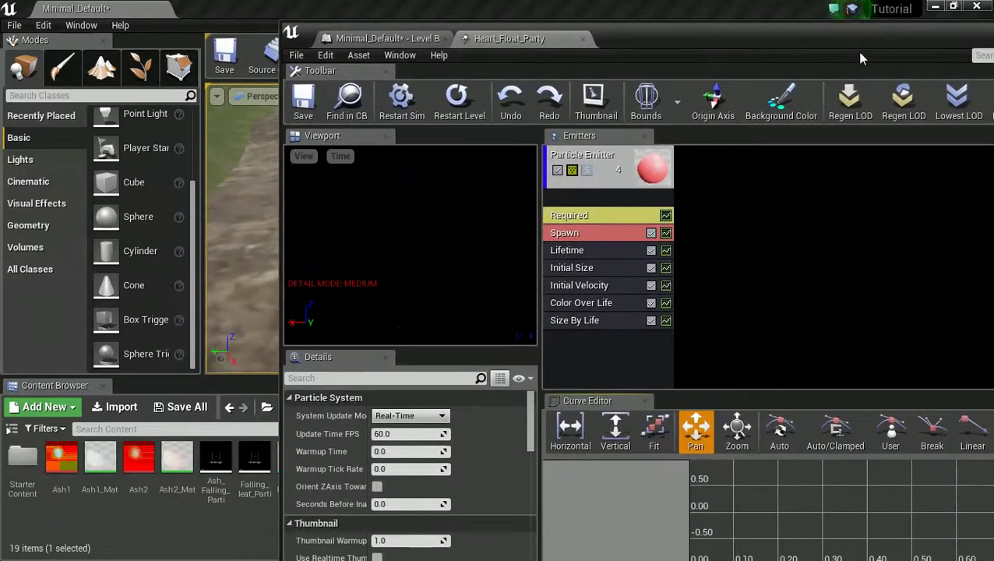
pyautogui.moveTo(827, 39); pyautogui.dragTo(826, 31)
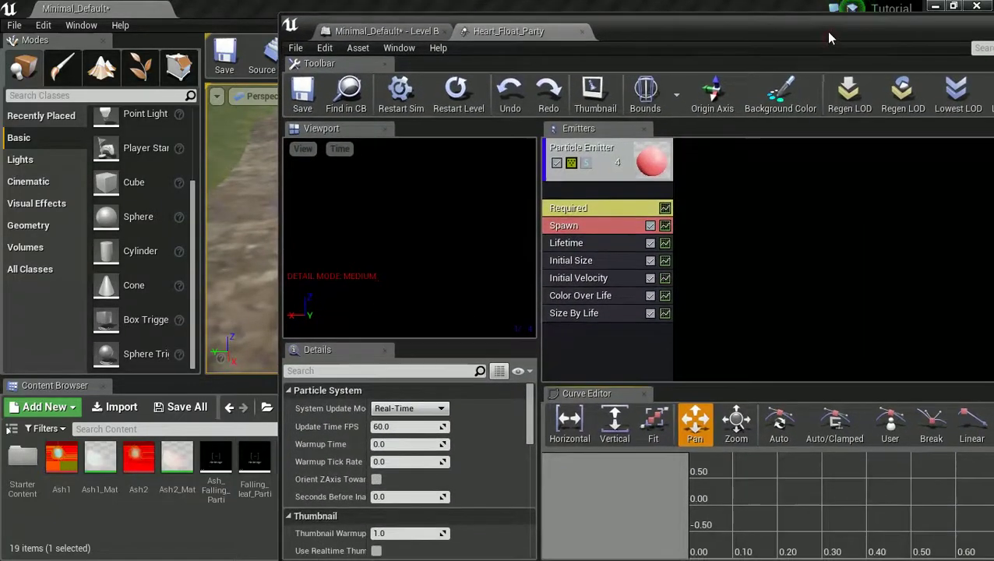
pyautogui.rightClick(582, 351)
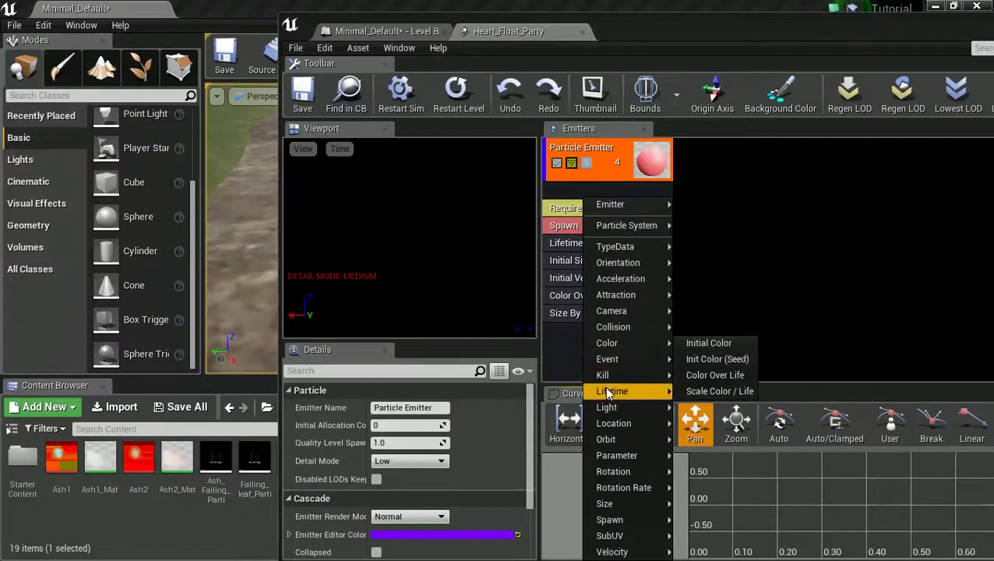
pyautogui.moveTo(624, 423)
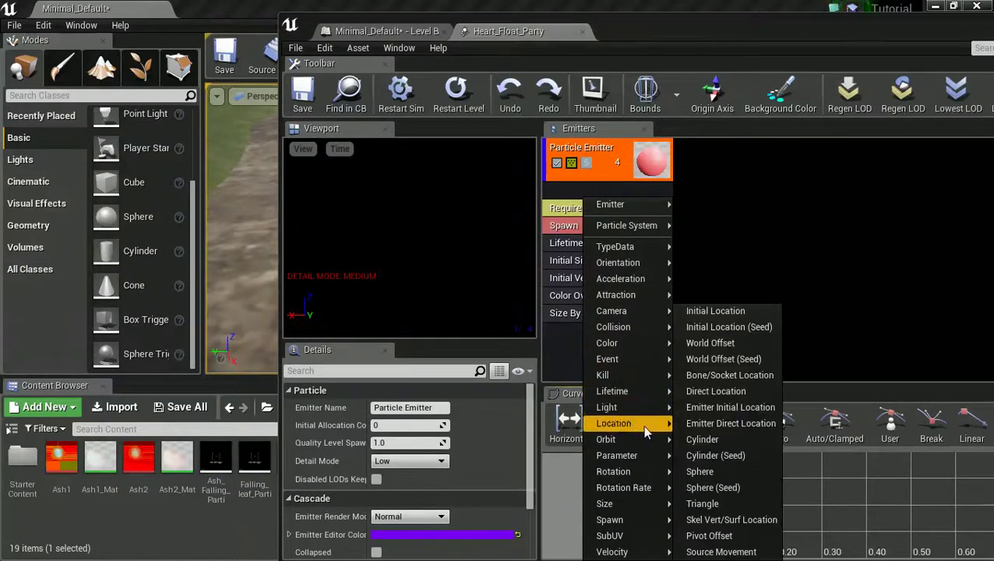
pyautogui.click(704, 315)
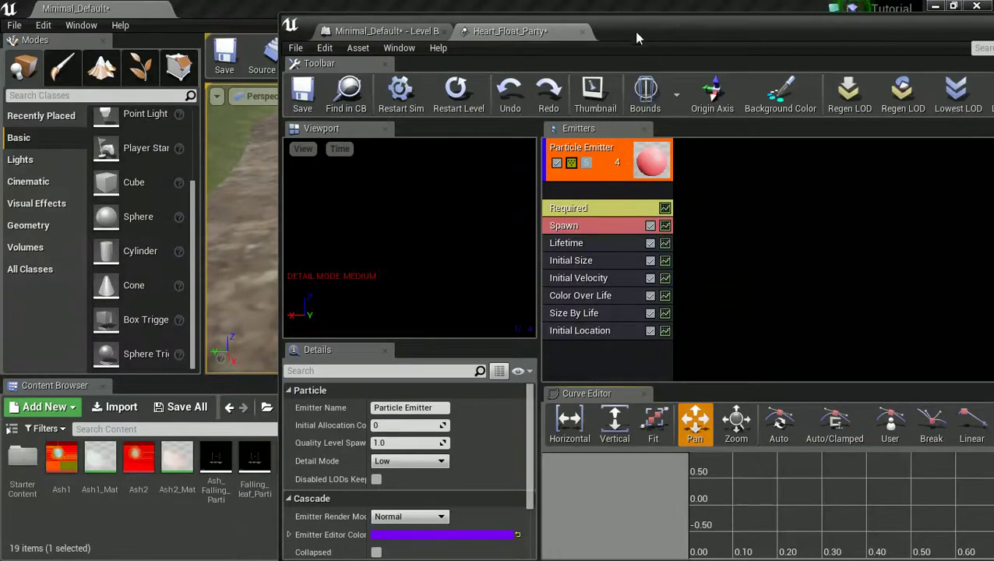
# Step: Show the four-view layout of the level and measure the fountain's basin in the Top view
pyautogui.moveTo(635, 38); pyautogui.dragTo(993, 87)
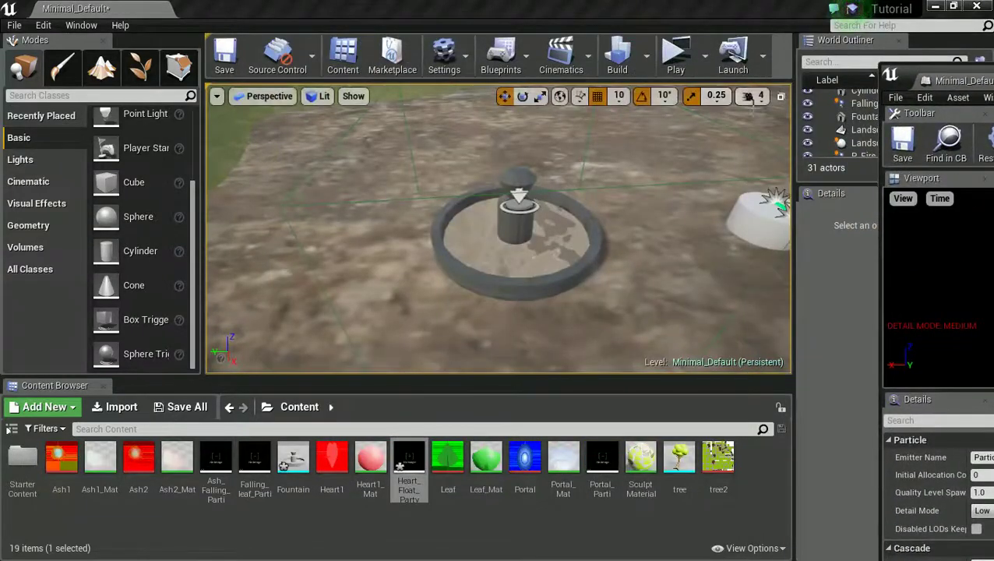
pyautogui.click(780, 96)
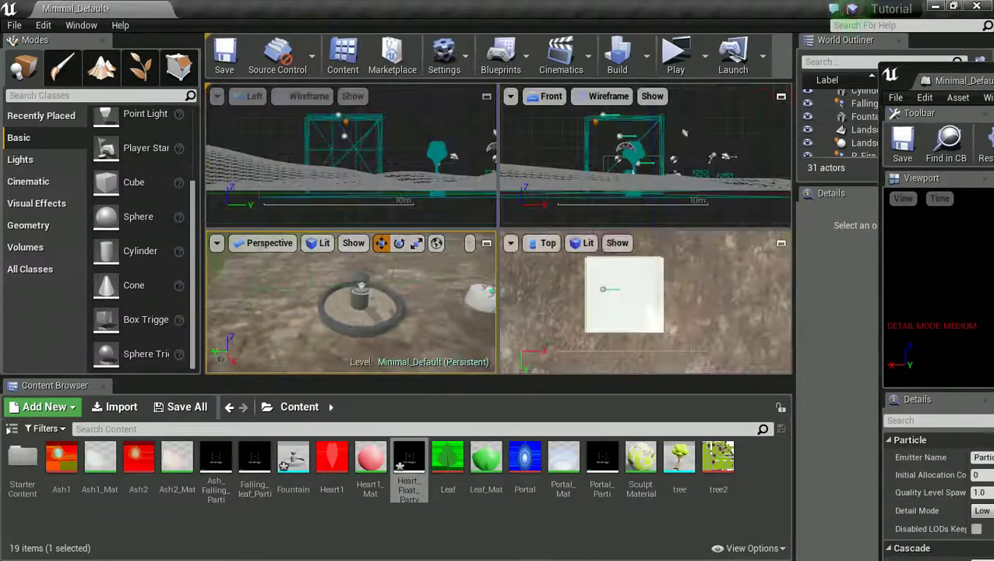
pyautogui.moveTo(601, 289)
pyautogui.mouseDown(button='right')
pyautogui.moveTo(767, 271)
pyautogui.moveTo(793, 256)
pyautogui.moveTo(577, 315)
pyautogui.moveTo(602, 289)
pyautogui.mouseUp(button='right')
pyautogui.scroll(7, 602, 289)
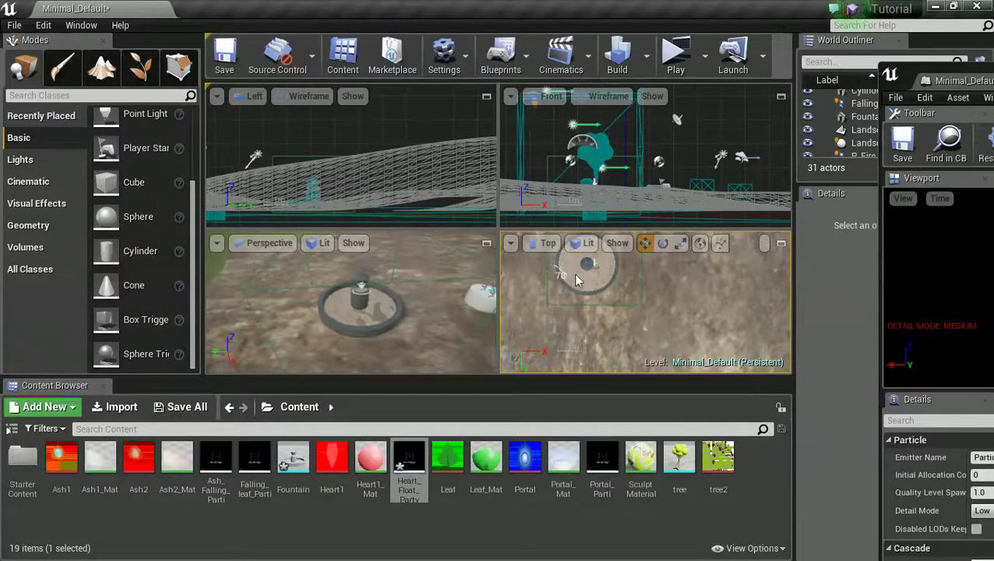
pyautogui.moveTo(577, 281); pyautogui.dragTo(616, 264, button='middle')
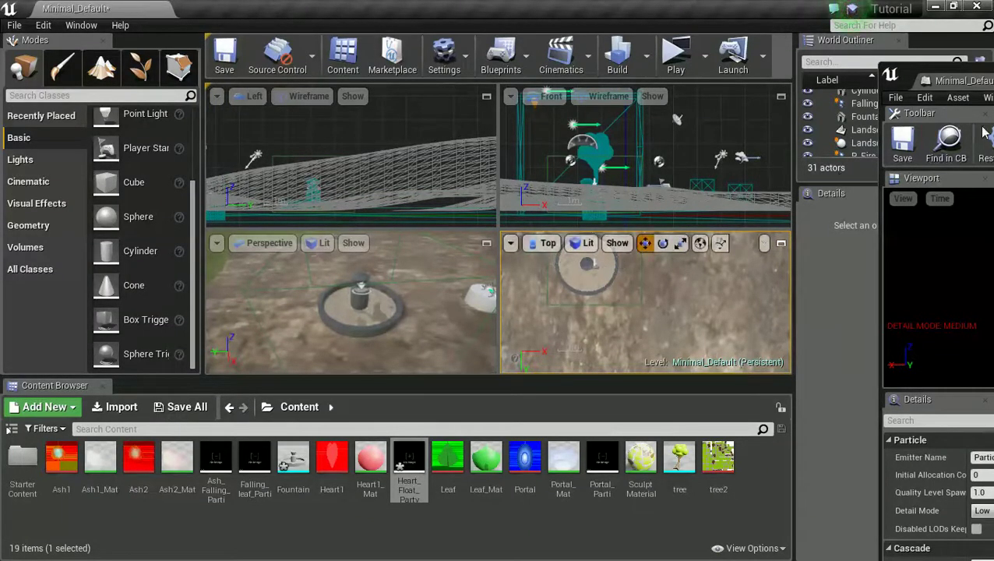
# Step: Set the heart emitter's Initial Location to Max 130, 130, 2 and Min -130, -130, 0, and save the particle system
pyautogui.moveTo(983, 127); pyautogui.dragTo(753, 41)
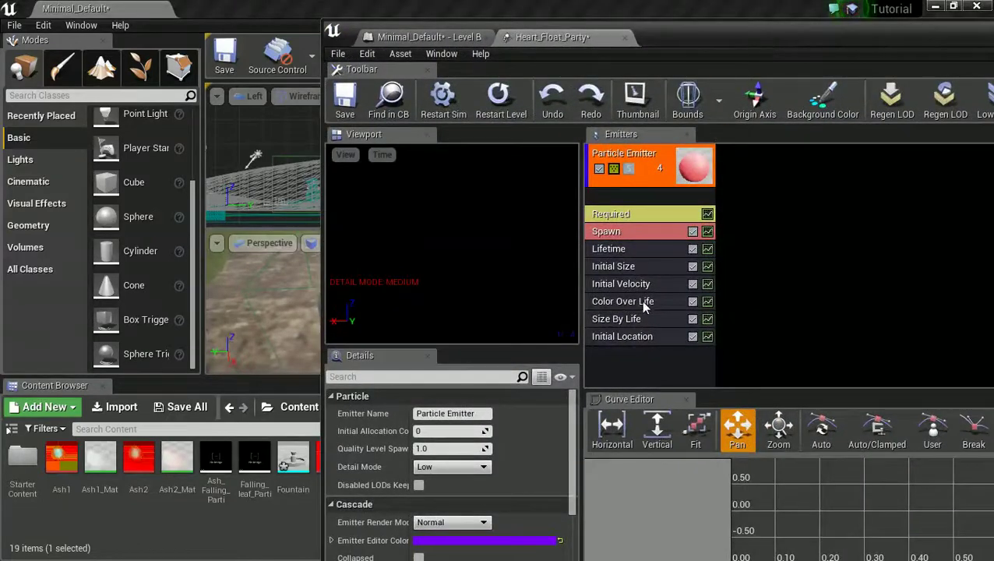
pyautogui.click(614, 340)
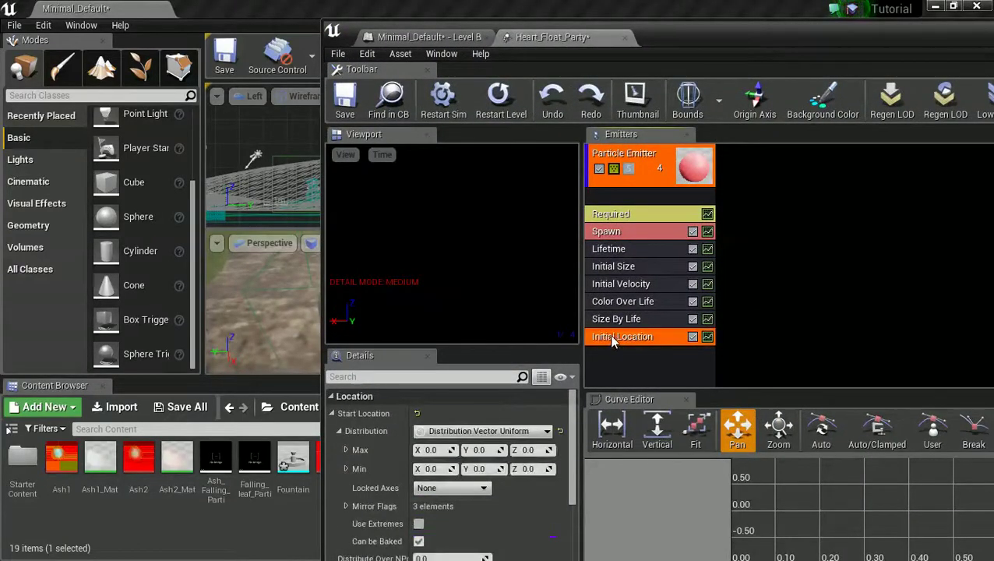
pyautogui.click(444, 451)
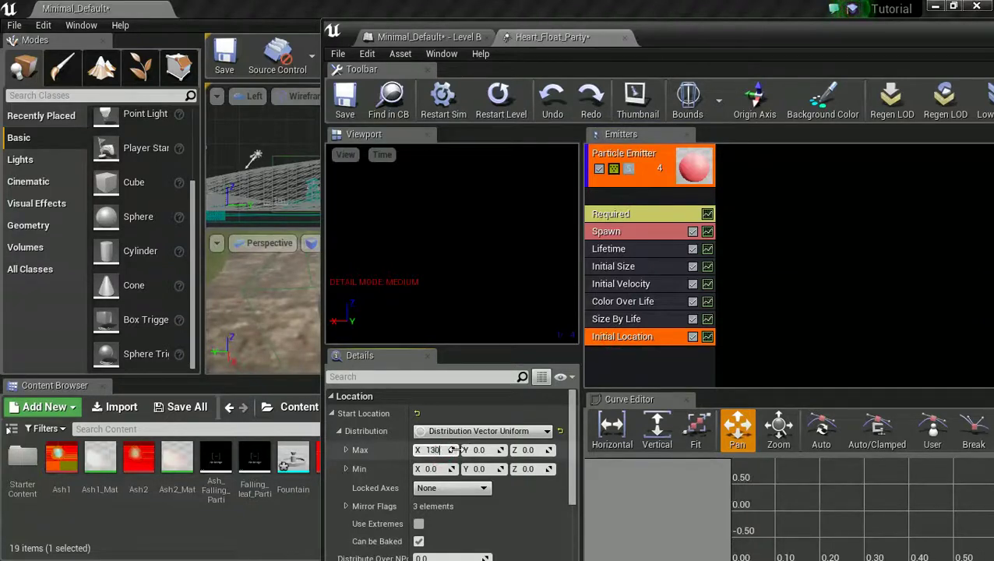
pyautogui.press('Tab')
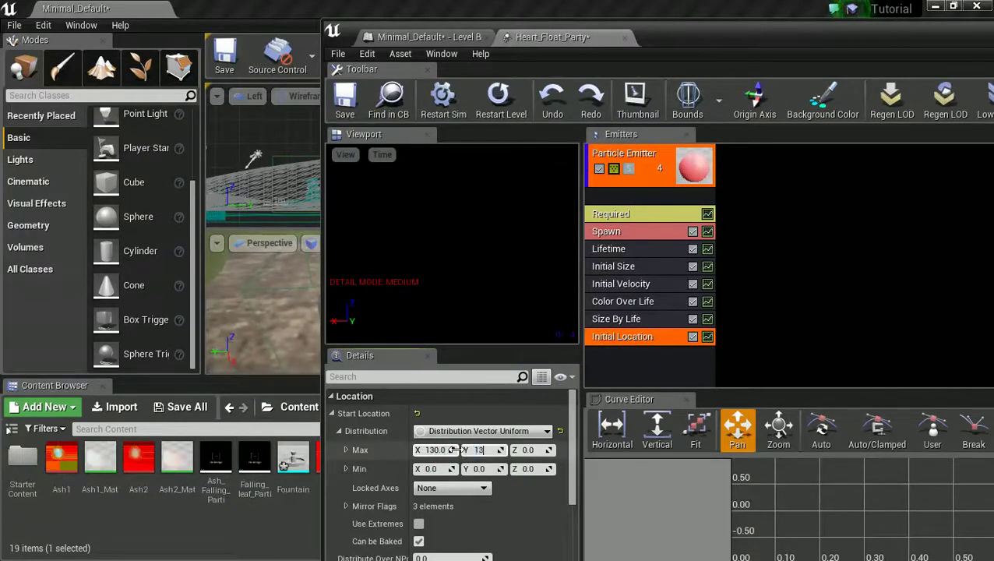
pyautogui.press('Tab')
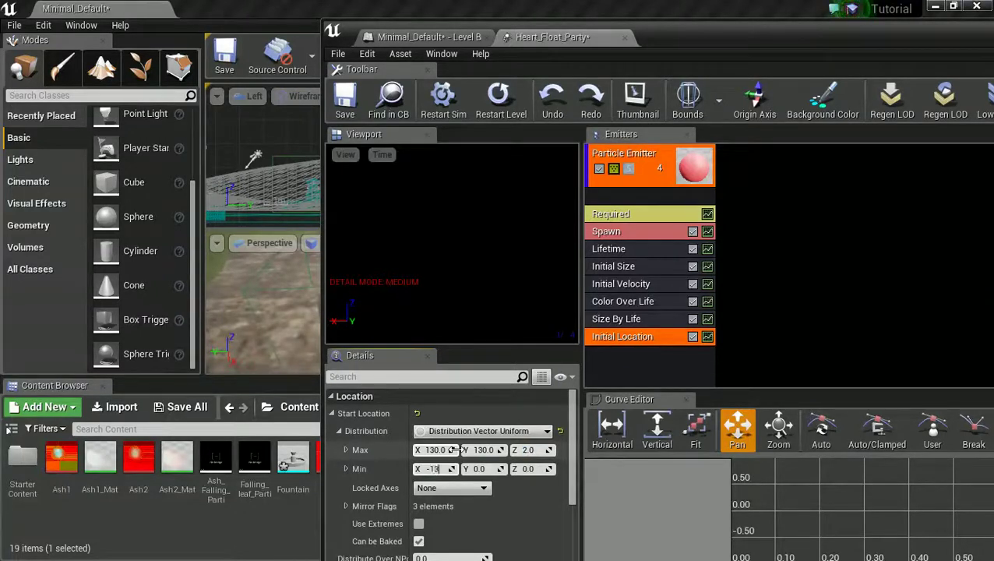
pyautogui.write('-130')
pyautogui.press('Tab')
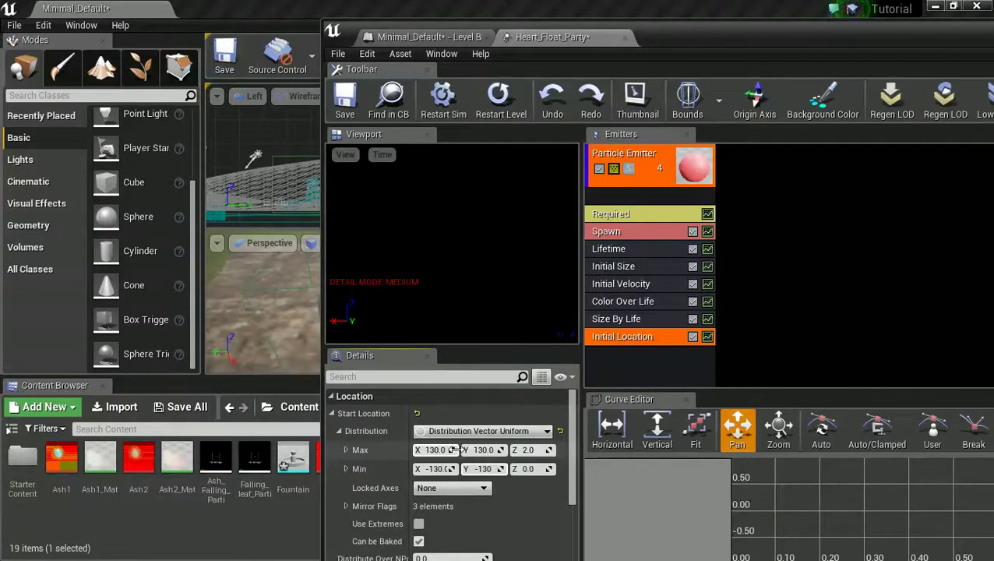
pyautogui.click(356, 109)
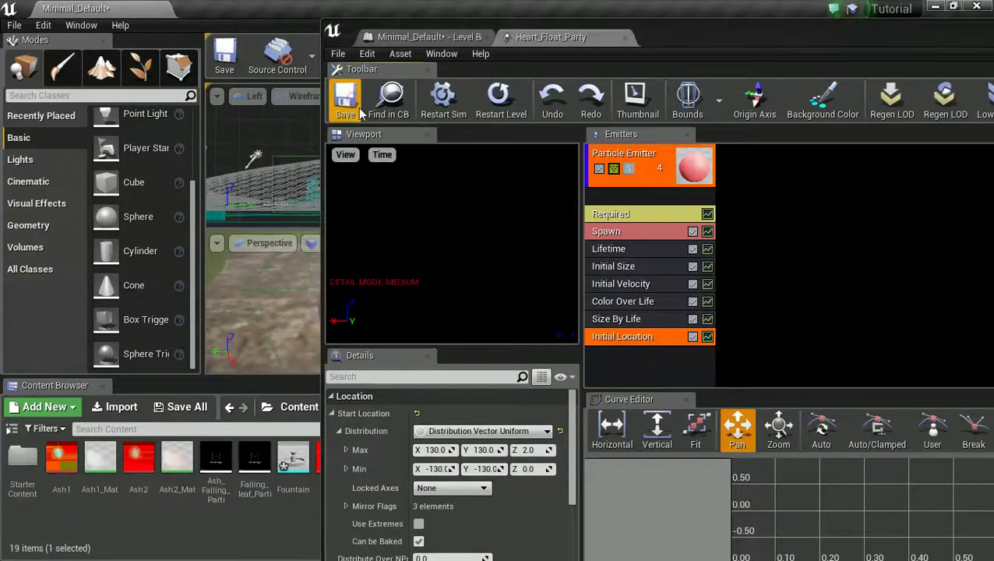
# Step: Set the heart emitter's constant spawn rate to 8 and save the particle system
pyautogui.click(615, 233)
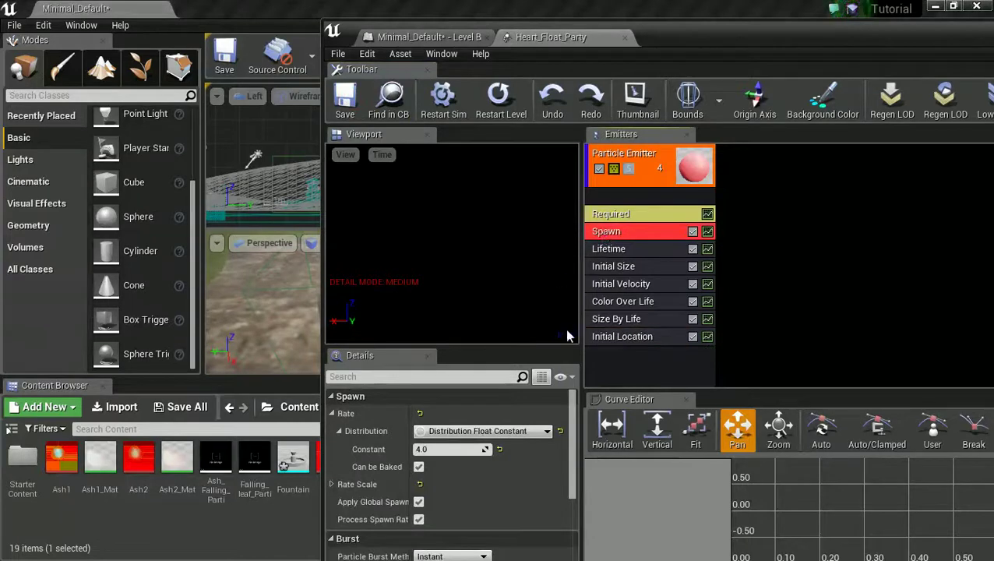
pyautogui.moveTo(434, 450); pyautogui.dragTo(450, 451)
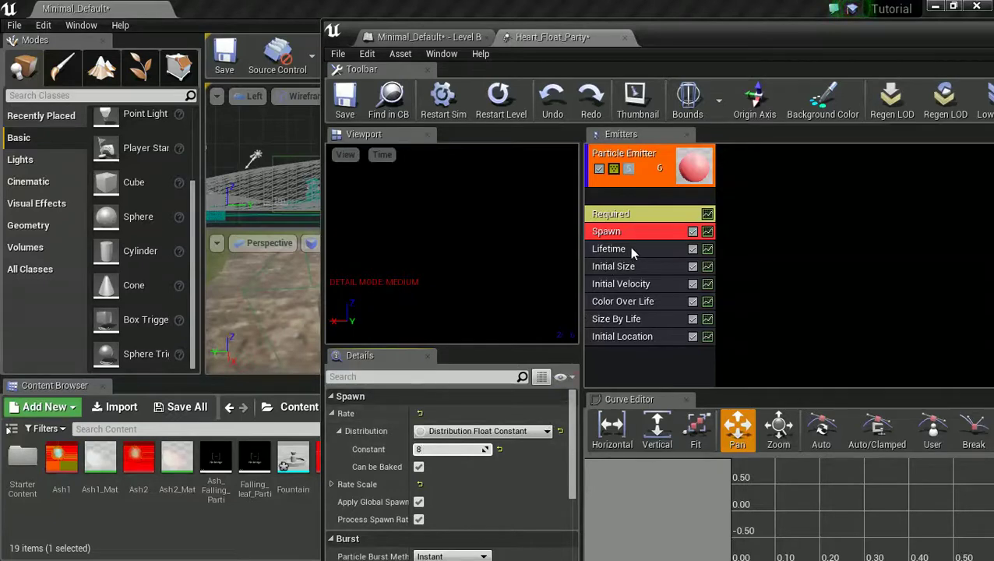
pyautogui.click(346, 99)
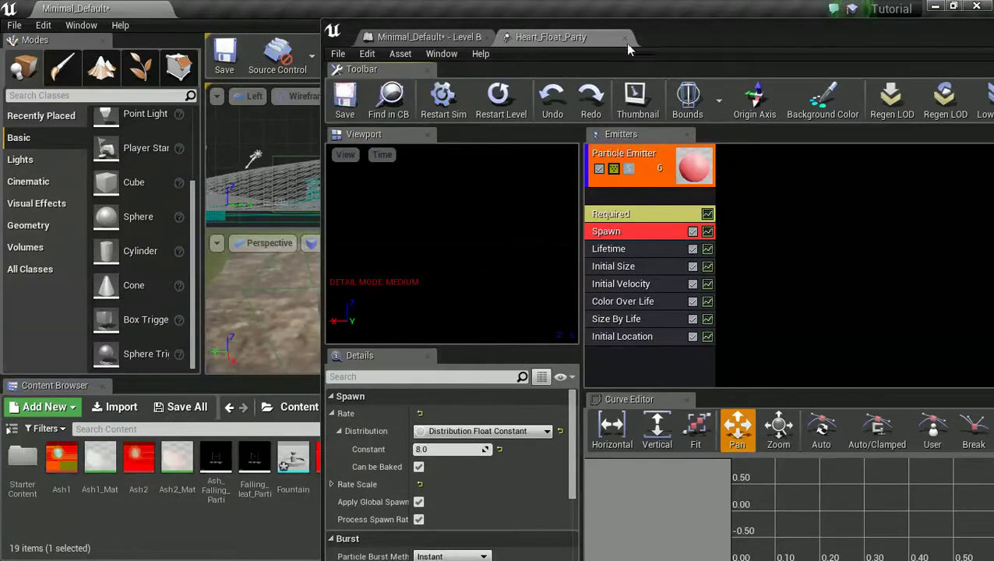
# Step: Play the level in a standalone preview, walk around the fountain to check how the hearts spread over its basin, and end the preview
pyautogui.moveTo(689, 38); pyautogui.dragTo(993, 54)
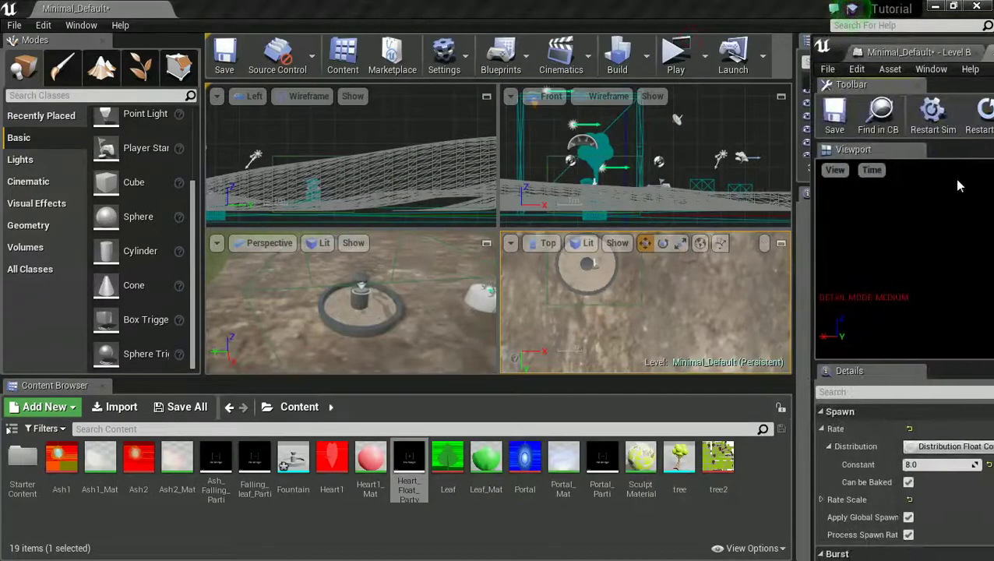
pyautogui.click(781, 243)
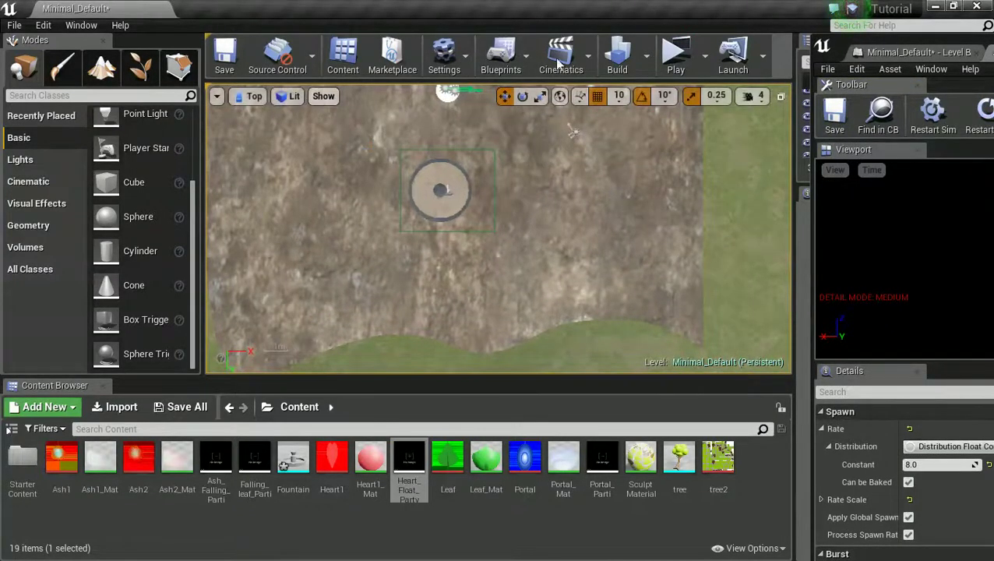
pyautogui.click(675, 61)
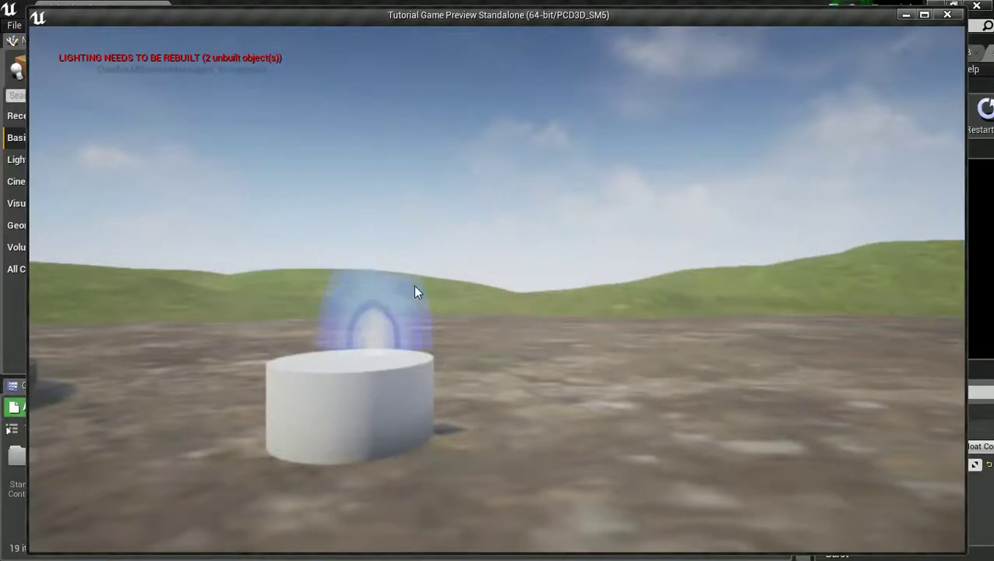
pyautogui.press('w')
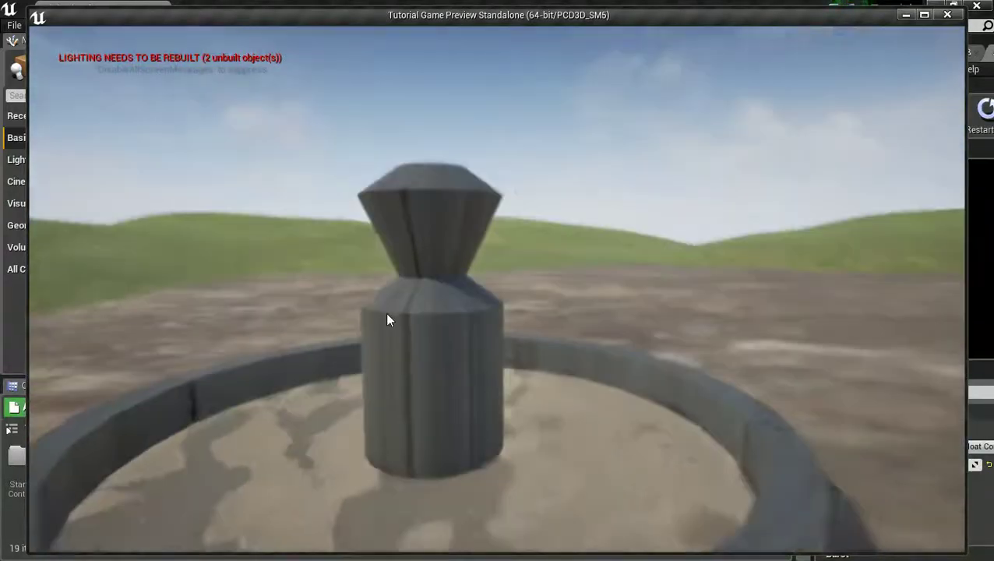
pyautogui.press('d')
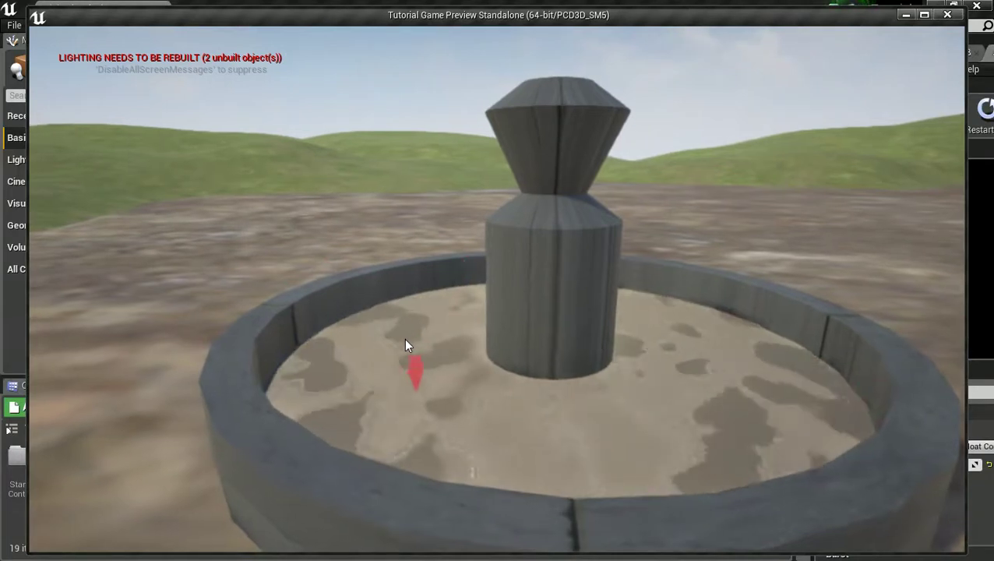
pyautogui.press('a')
pyautogui.press('s')
pyautogui.press('a')
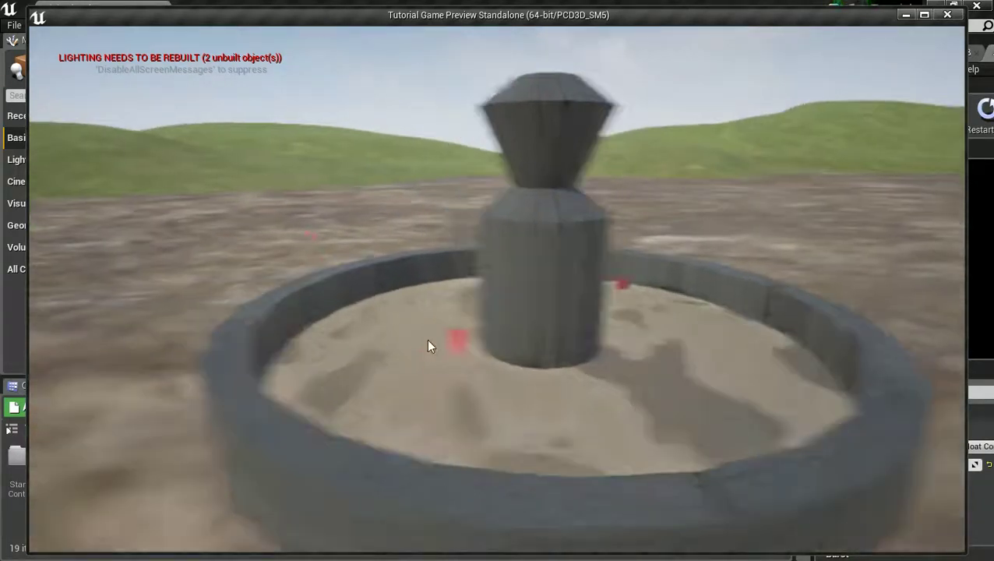
pyautogui.press('w')
pyautogui.press('d')
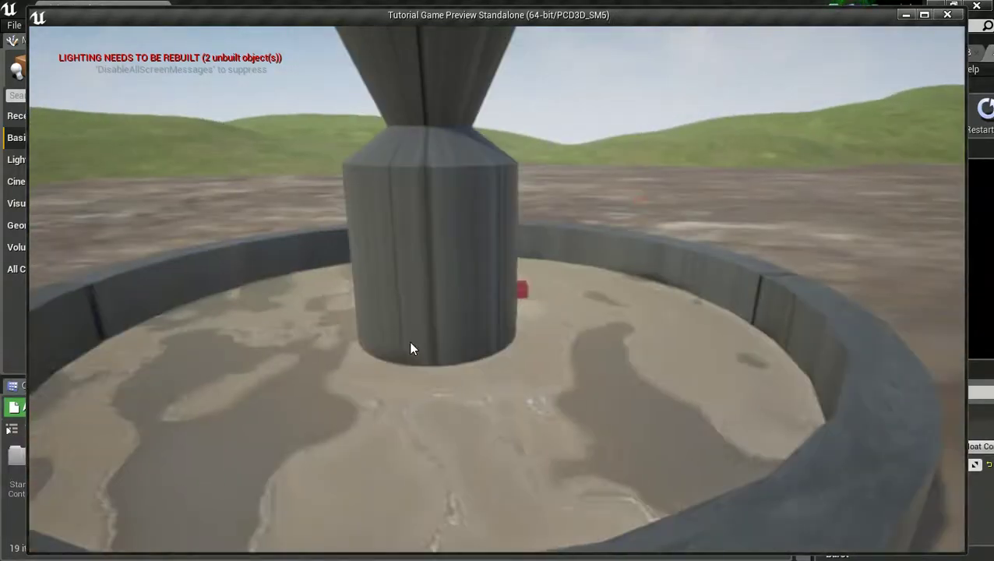
pyautogui.press('s')
pyautogui.press('d')
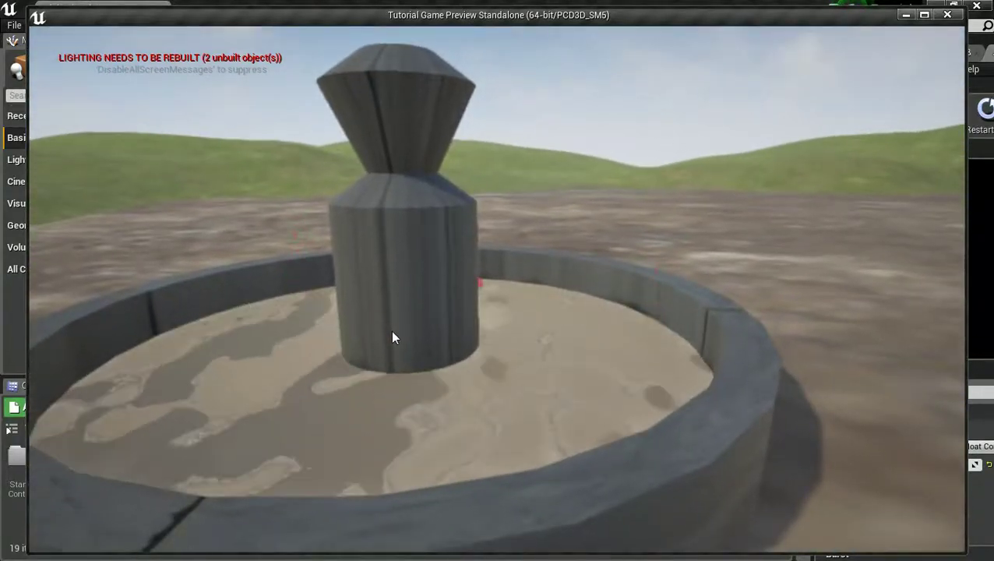
pyautogui.press('Escape')
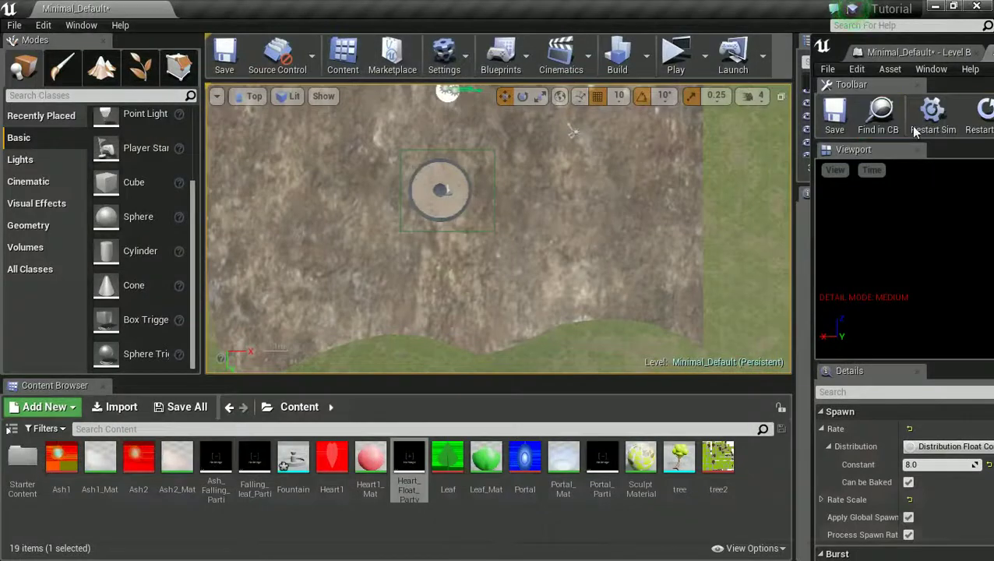
# Step: Switch the level from the Top view through the four-view layout to a maximized Perspective view of the fountain
pyautogui.click(916, 131)
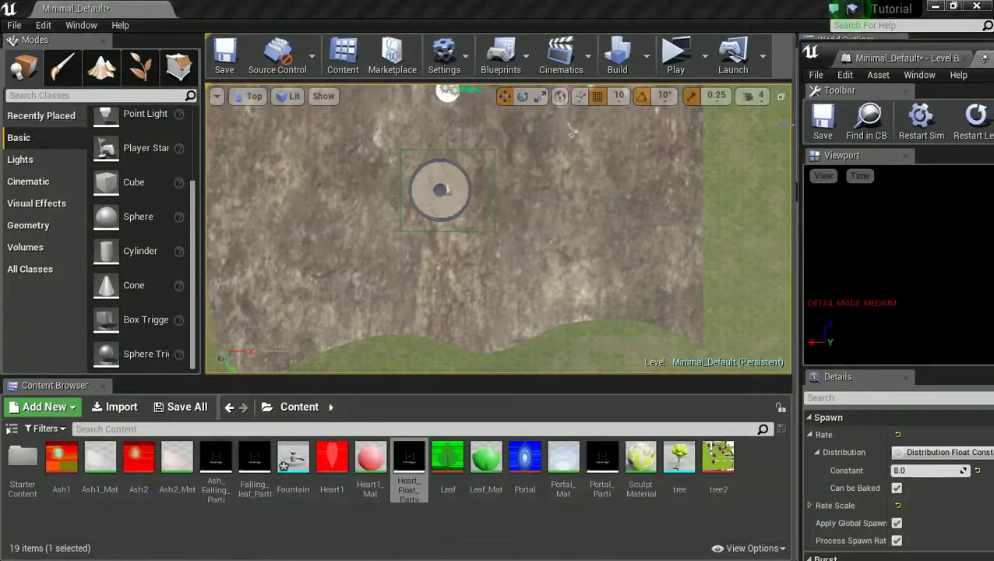
pyautogui.click(781, 99)
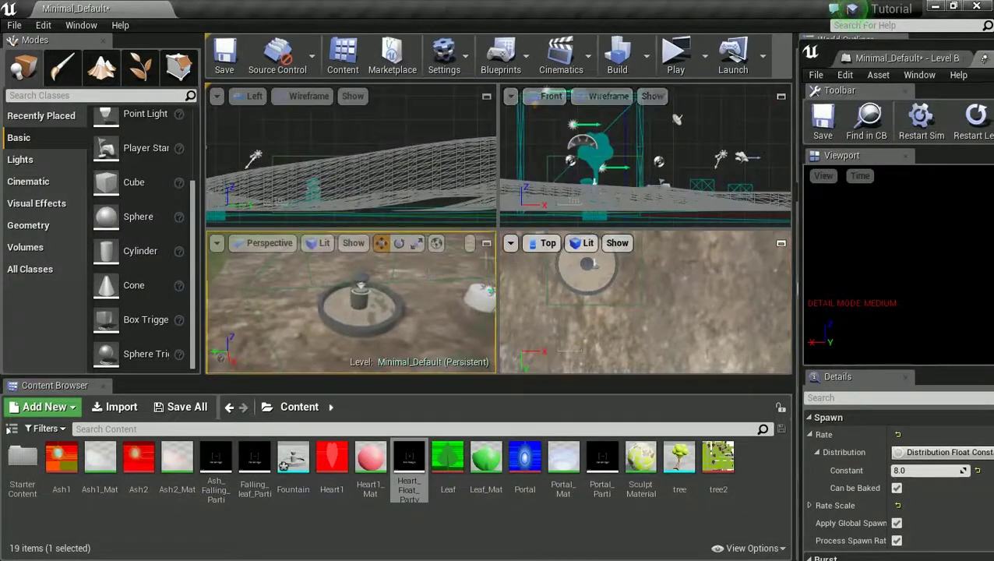
pyautogui.click(781, 94)
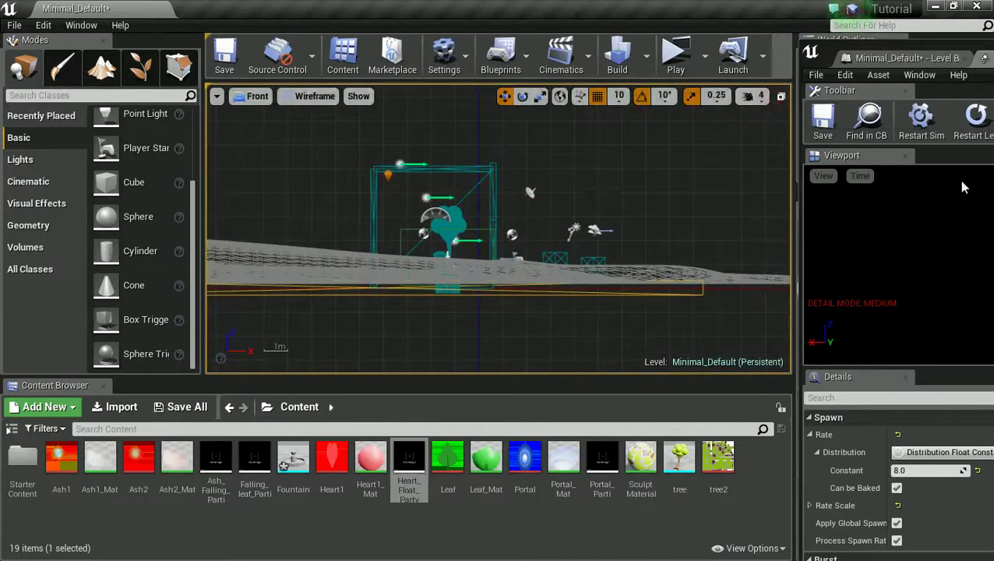
pyautogui.click(780, 95)
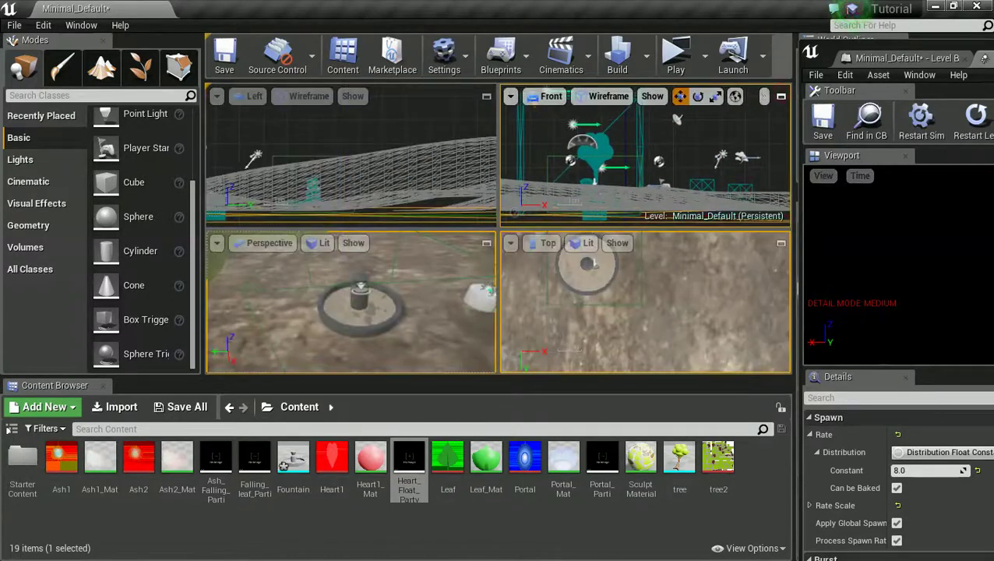
pyautogui.click(472, 295)
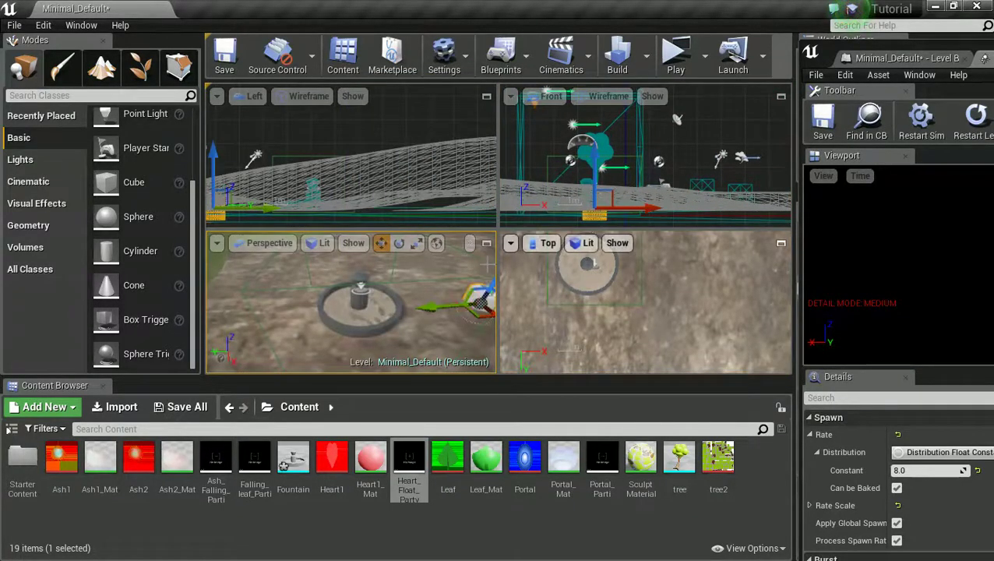
pyautogui.click(486, 243)
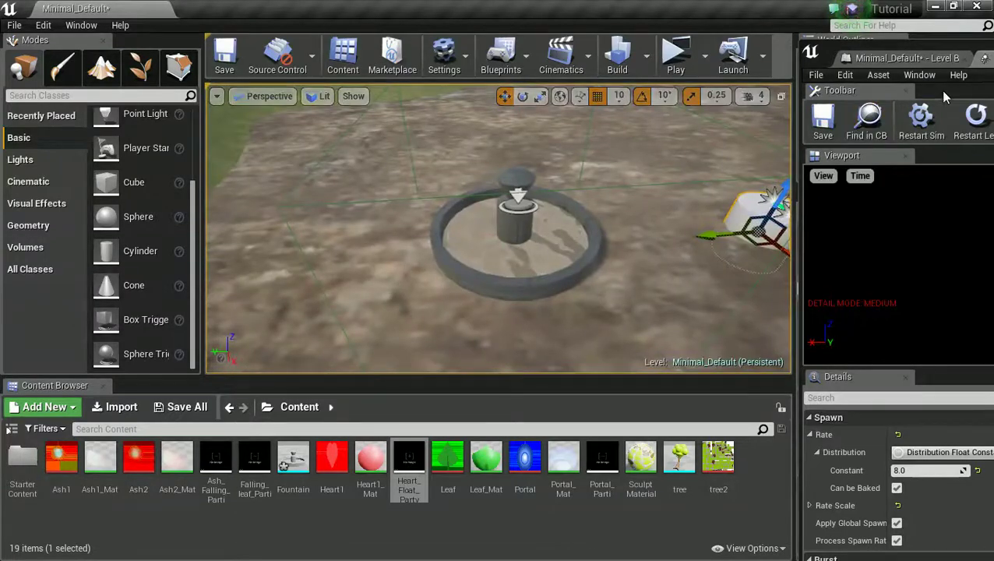
# Step: Set the heart emitter's Initial Location to Max X and Y 120 and Min X and Y -120
pyautogui.moveTo(989, 55); pyautogui.dragTo(563, 42)
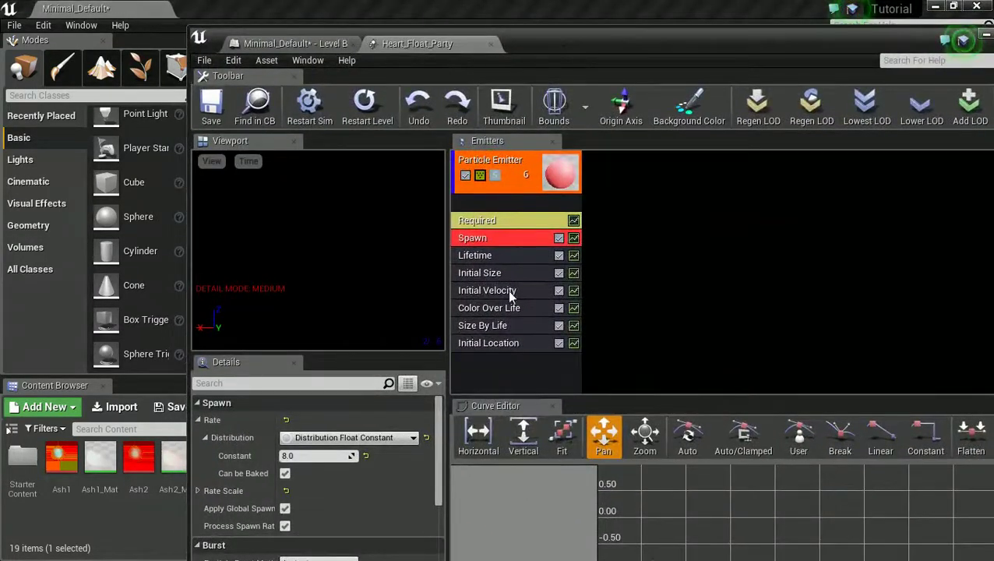
pyautogui.click(511, 343)
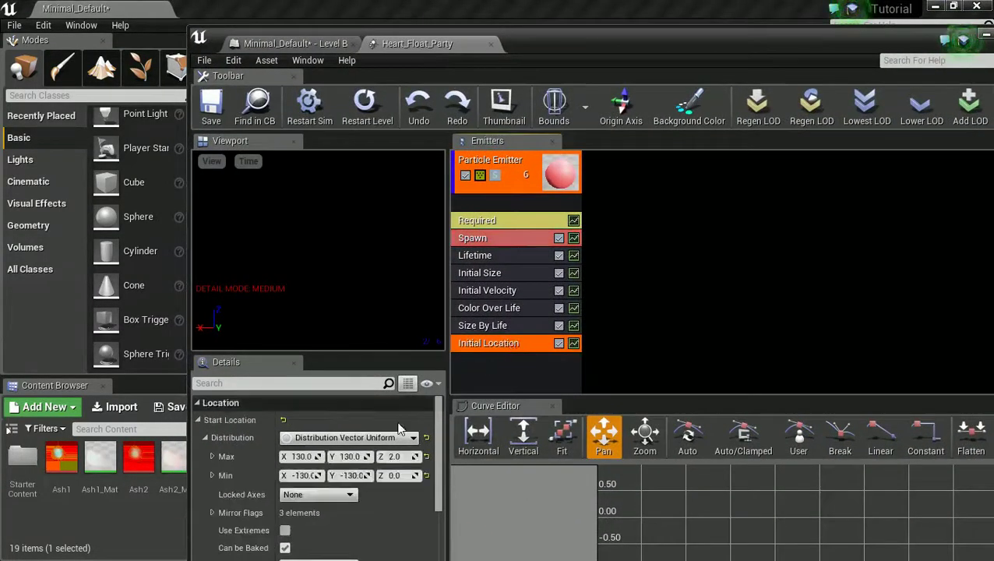
pyautogui.click(306, 456)
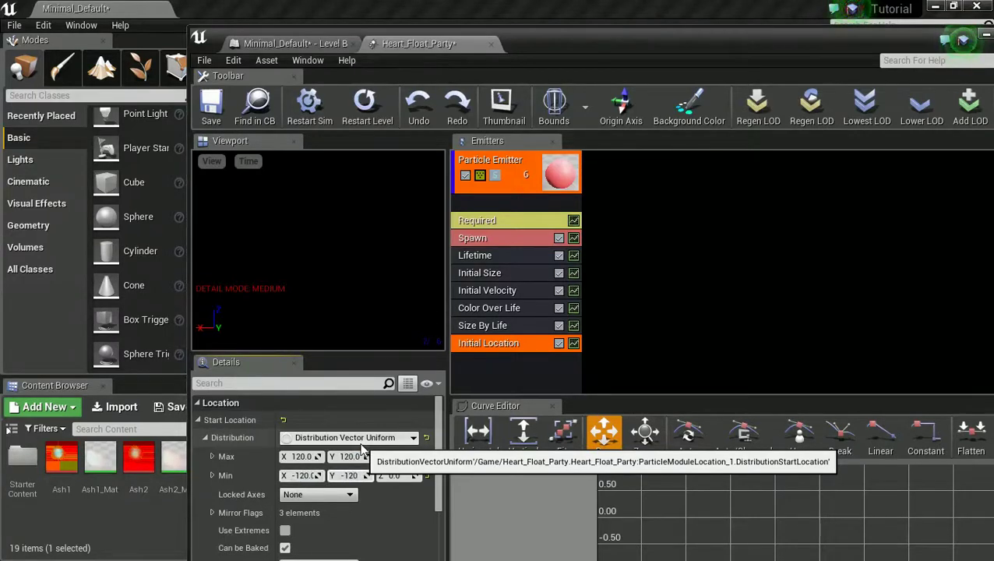
# Step: Set the heart emitter's Initial Size Max to 30, 30, 30 and its constant spawn rate to 10
pyautogui.click(497, 257)
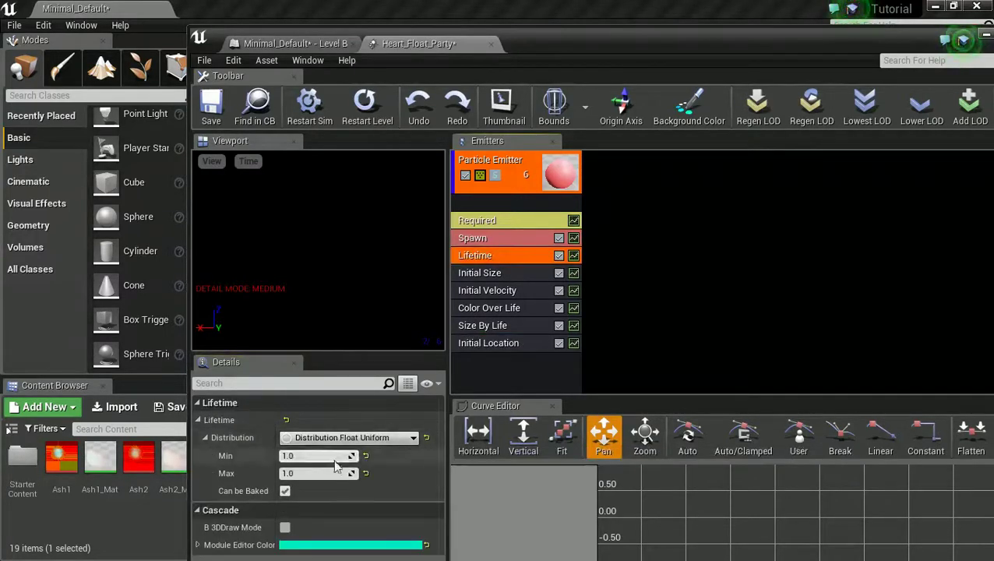
pyautogui.click(481, 274)
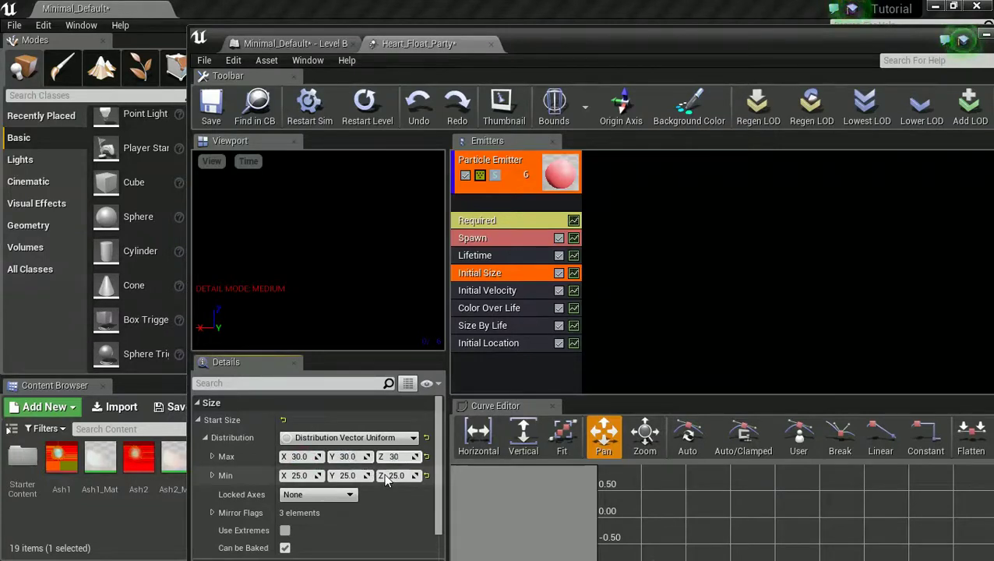
pyautogui.click(478, 242)
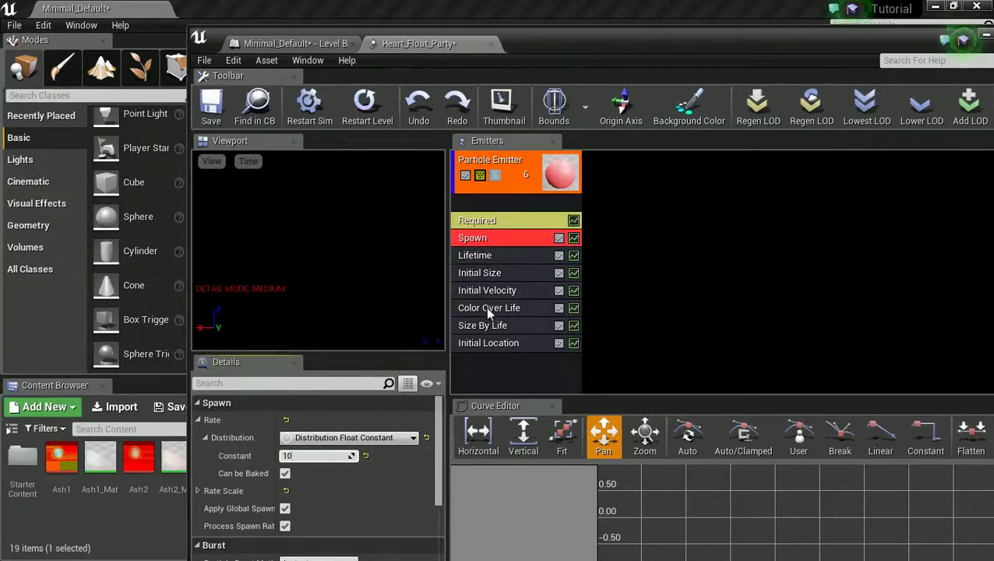
# Step: Set the heart emitter's Lifetime Max to about 1.5 and Initial Velocity Max Z to about 78.7, and save the particle system
pyautogui.click(471, 260)
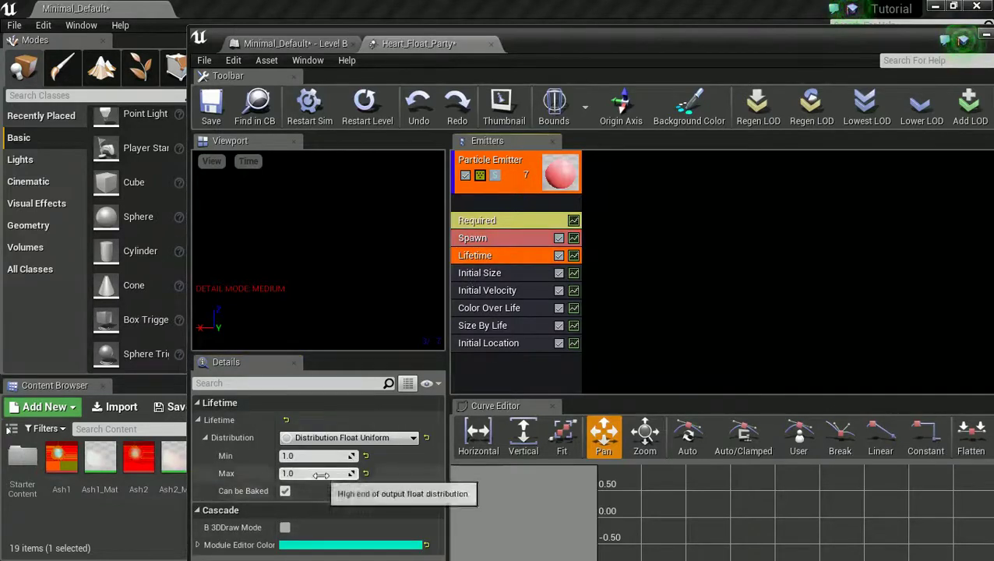
pyautogui.moveTo(333, 473); pyautogui.dragTo(337, 475)
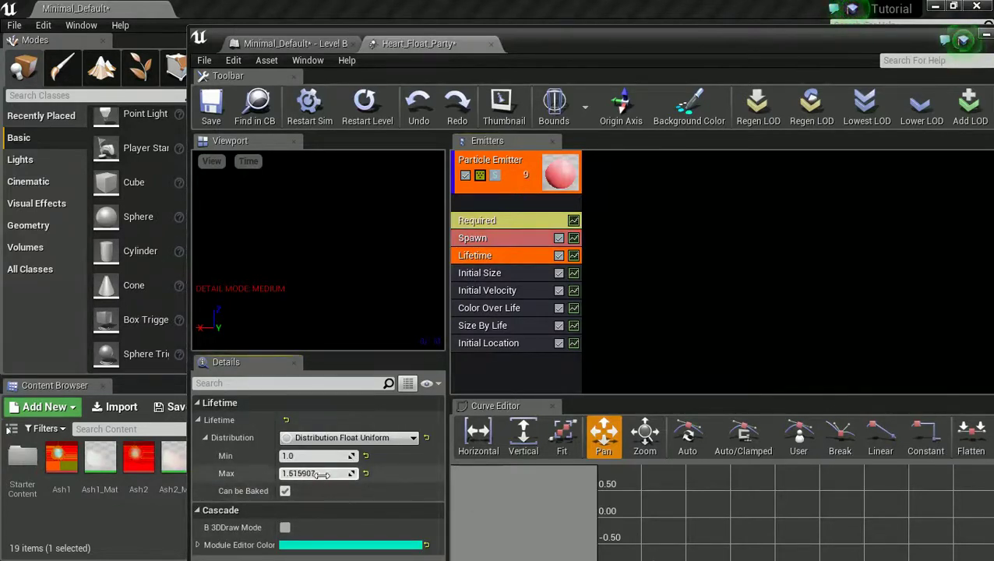
pyautogui.click(486, 291)
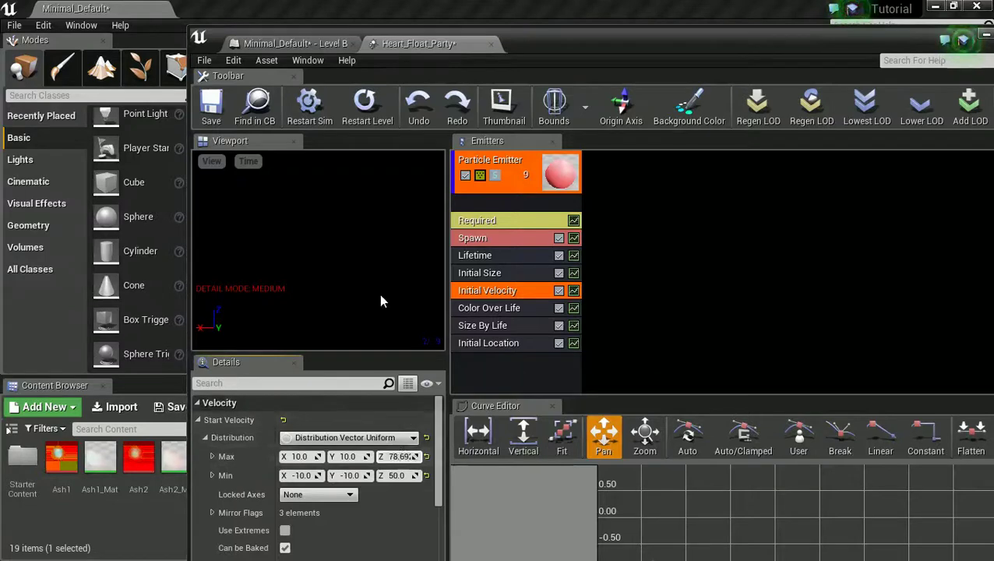
pyautogui.click(211, 108)
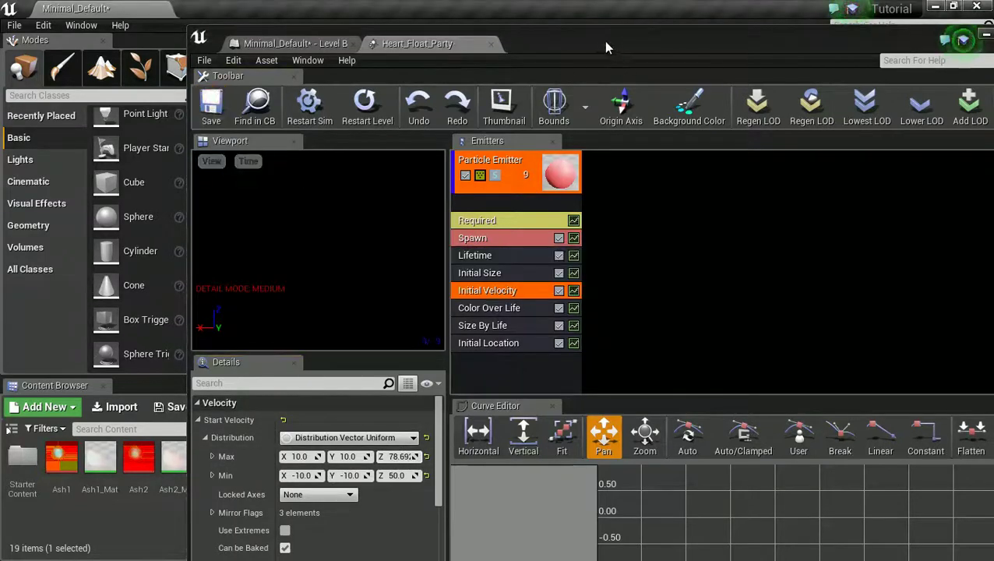
# Step: Preview the level standalone, move up to and back from the fountain to check the adjusted hearts' size, density and rise, and end the preview
pyautogui.moveTo(608, 48); pyautogui.dragTo(993, 69)
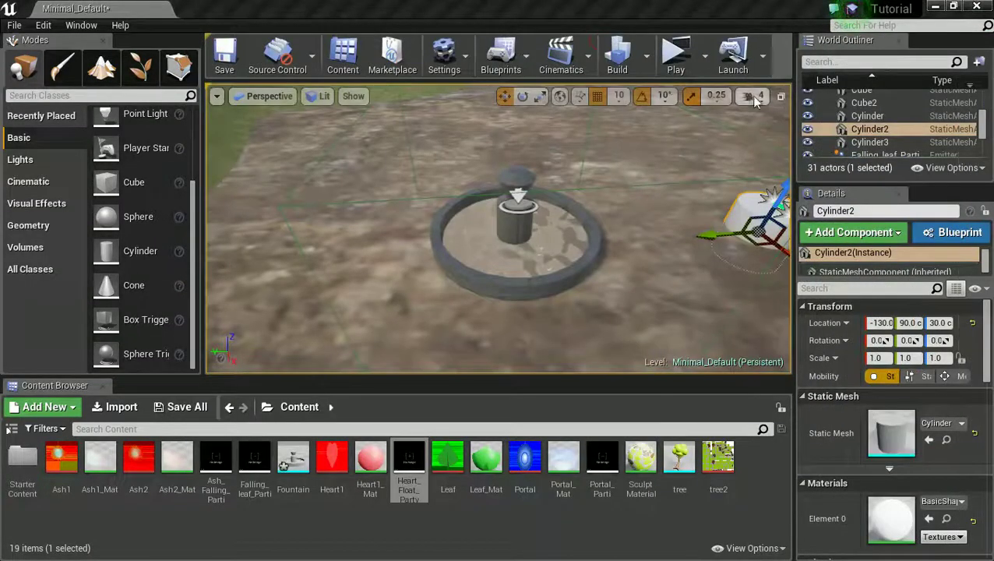
pyautogui.click(674, 55)
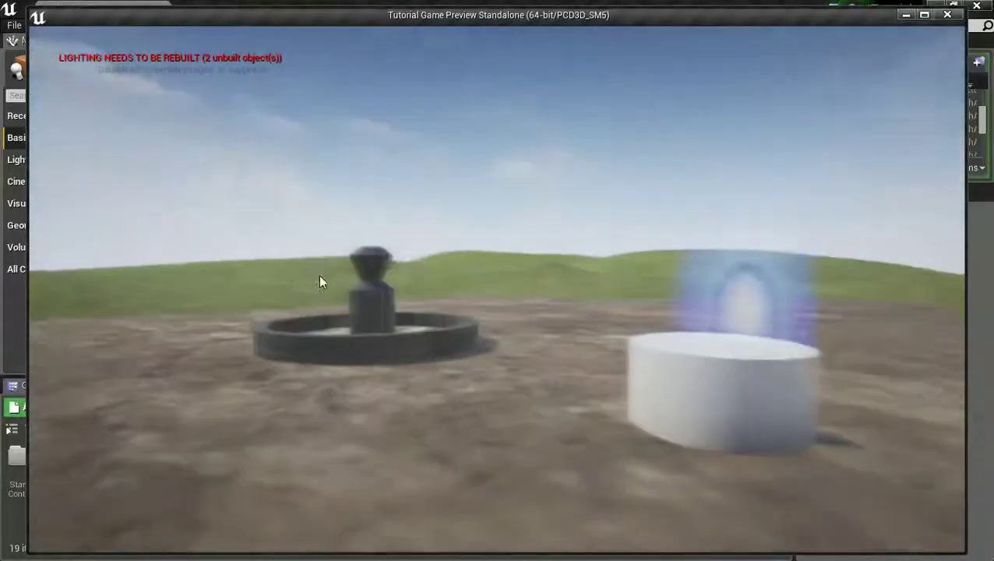
pyautogui.press('a')
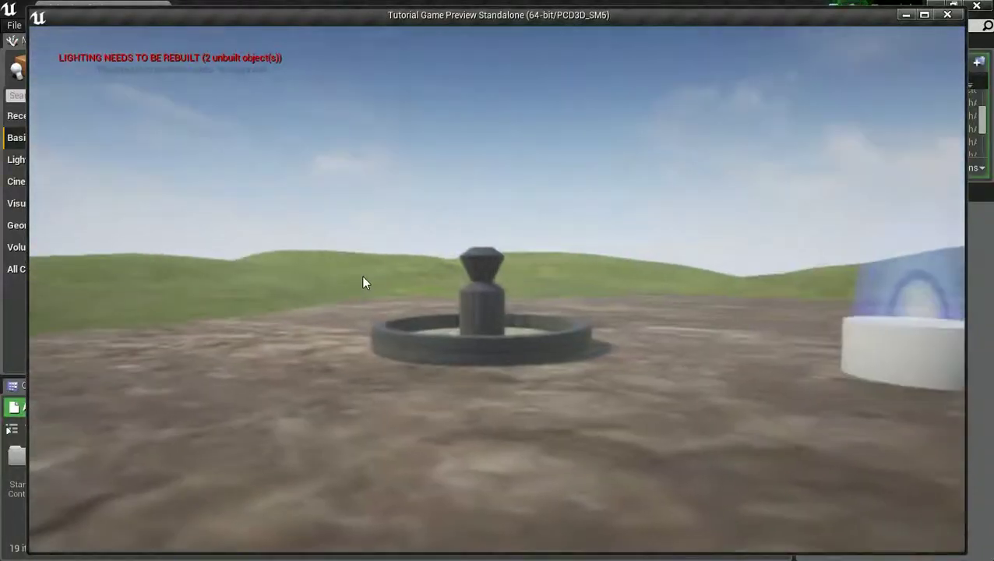
pyautogui.press('a')
pyautogui.press('d')
pyautogui.press('w')
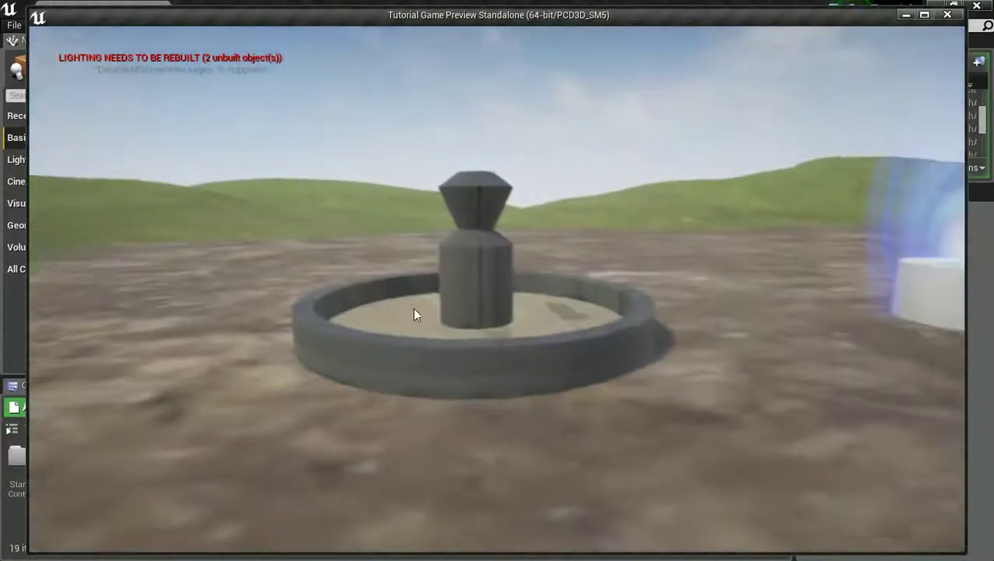
pyautogui.press('w')
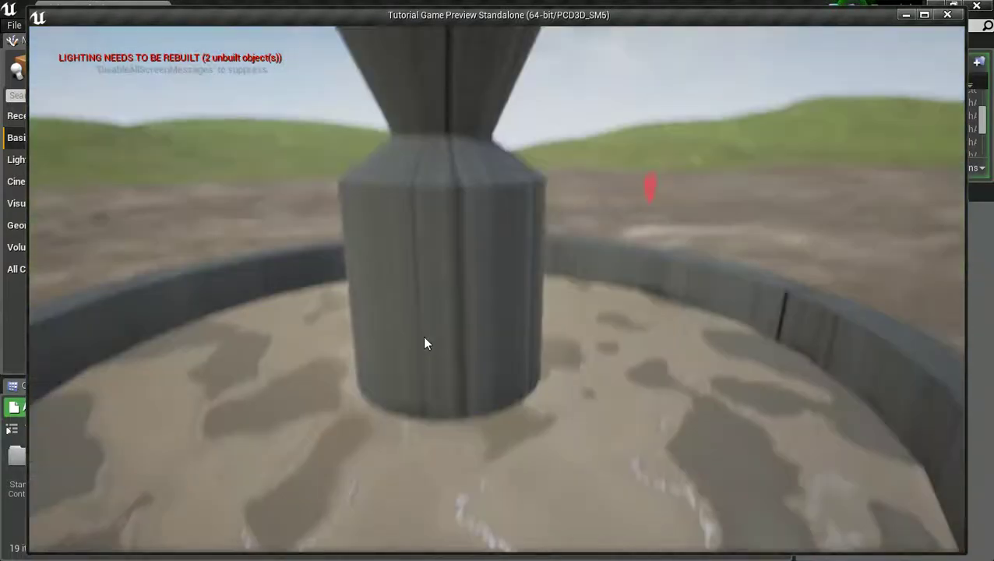
pyautogui.press('s')
pyautogui.press('a')
pyautogui.press('d')
pyautogui.press('w')
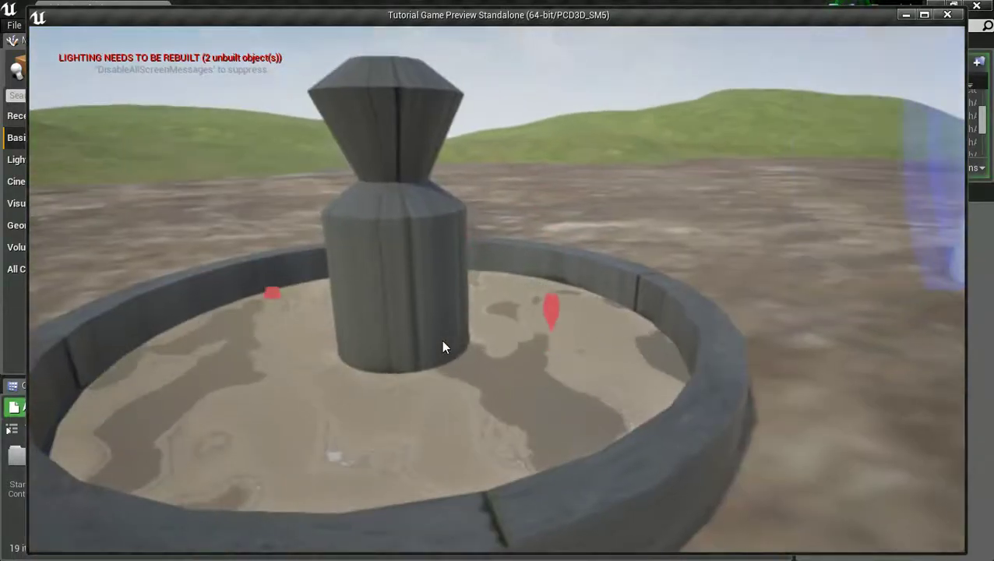
pyautogui.press('s')
pyautogui.press('a')
pyautogui.press('w')
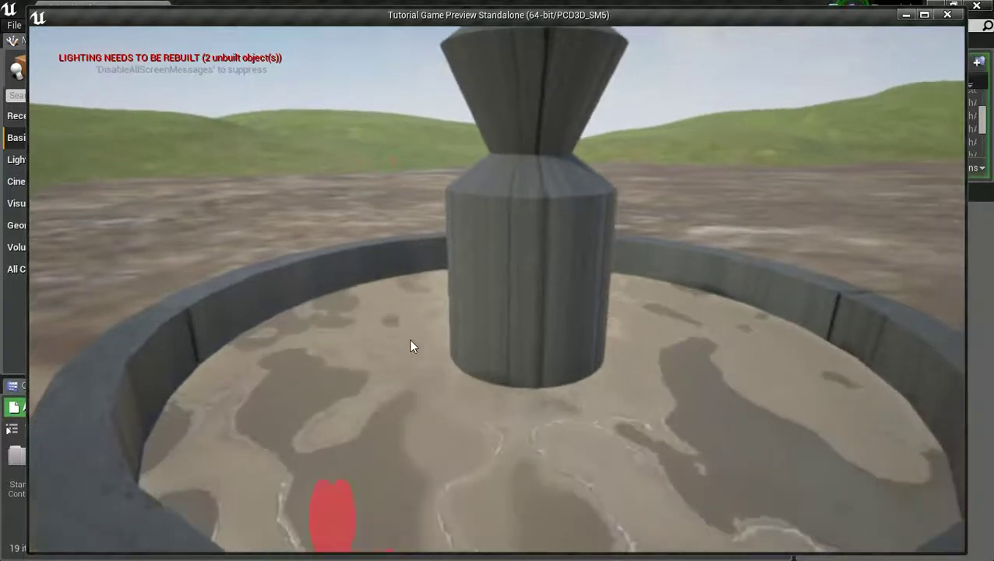
pyautogui.press('s')
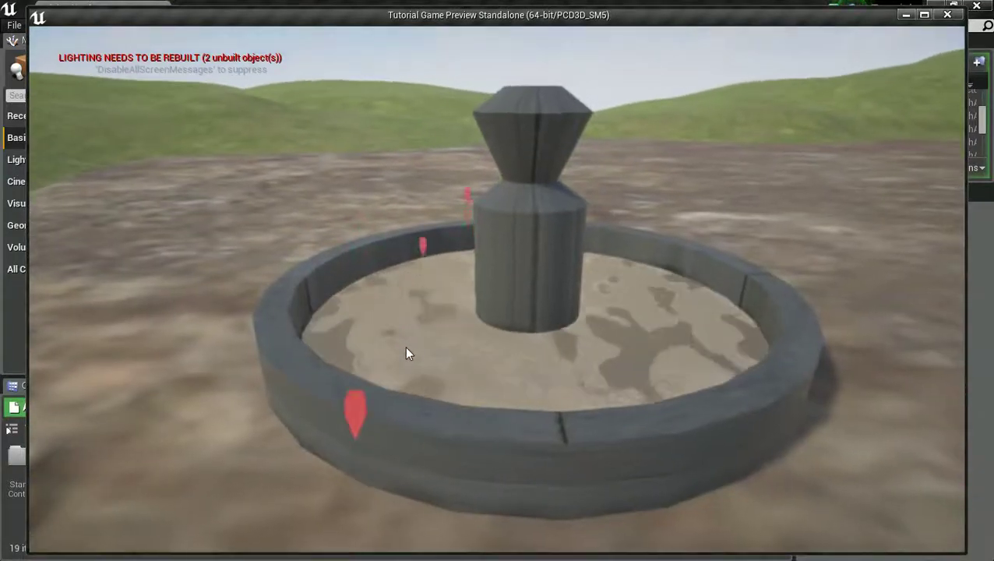
pyautogui.press('s')
pyautogui.press('w')
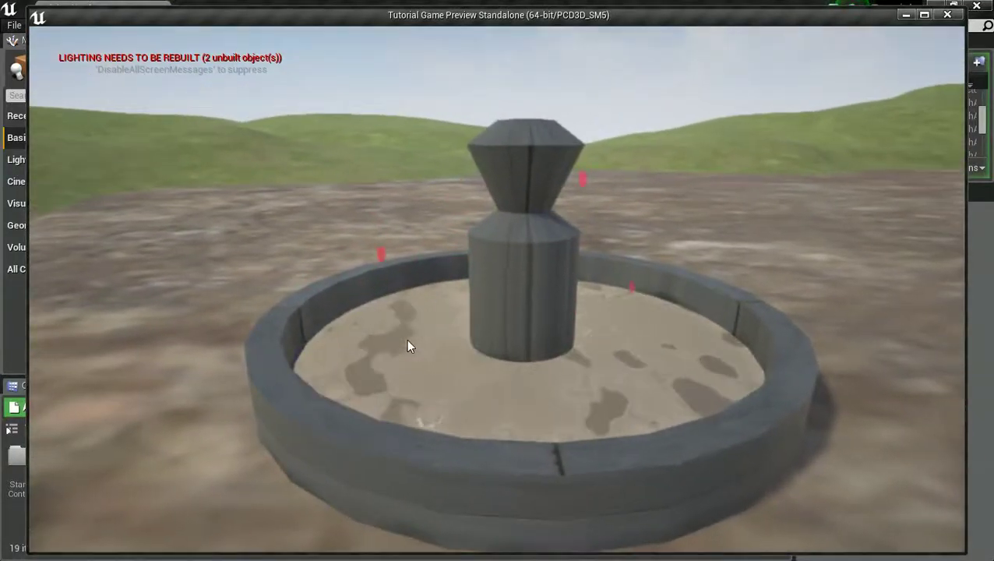
pyautogui.press('Escape')
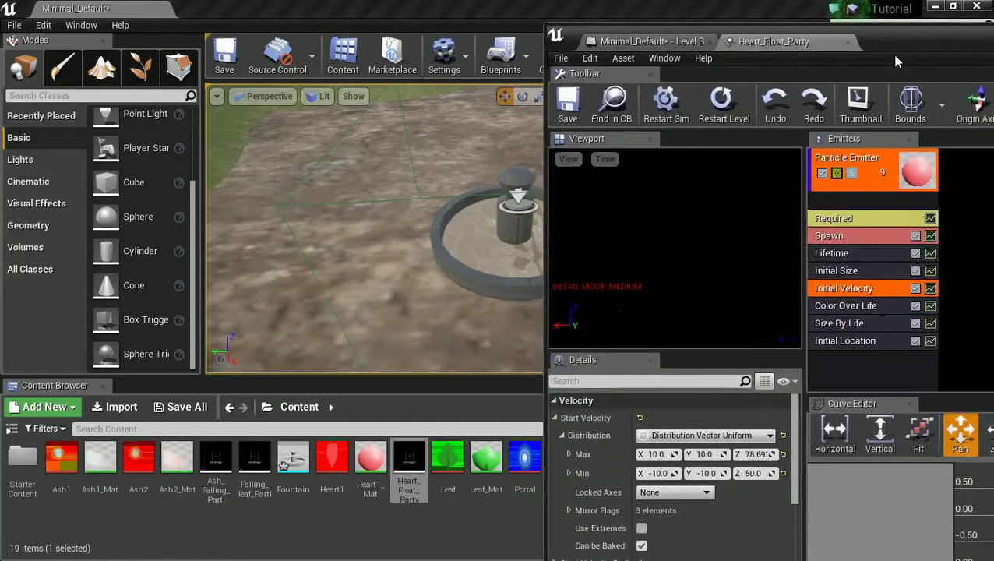
# Step: Examine the duration, loop and delay settings in the heart emitter's Required module
pyautogui.moveTo(895, 55); pyautogui.dragTo(796, 61)
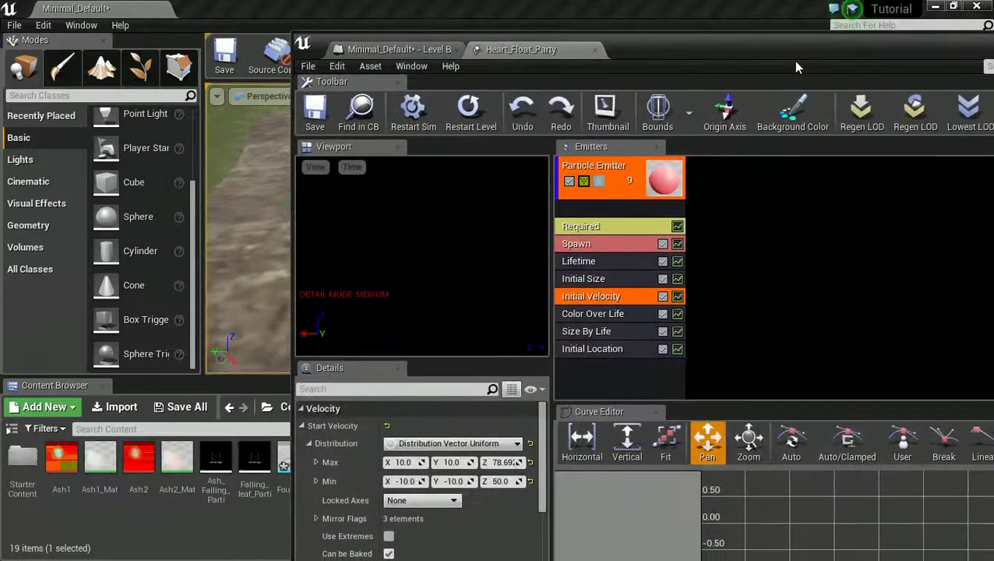
pyautogui.click(376, 50)
pyautogui.click(521, 49)
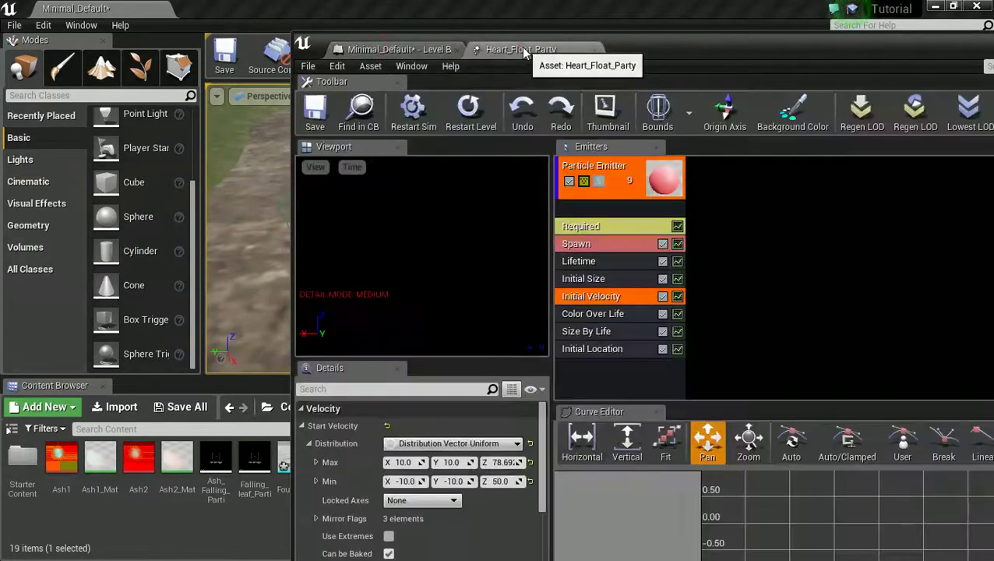
pyautogui.click(591, 226)
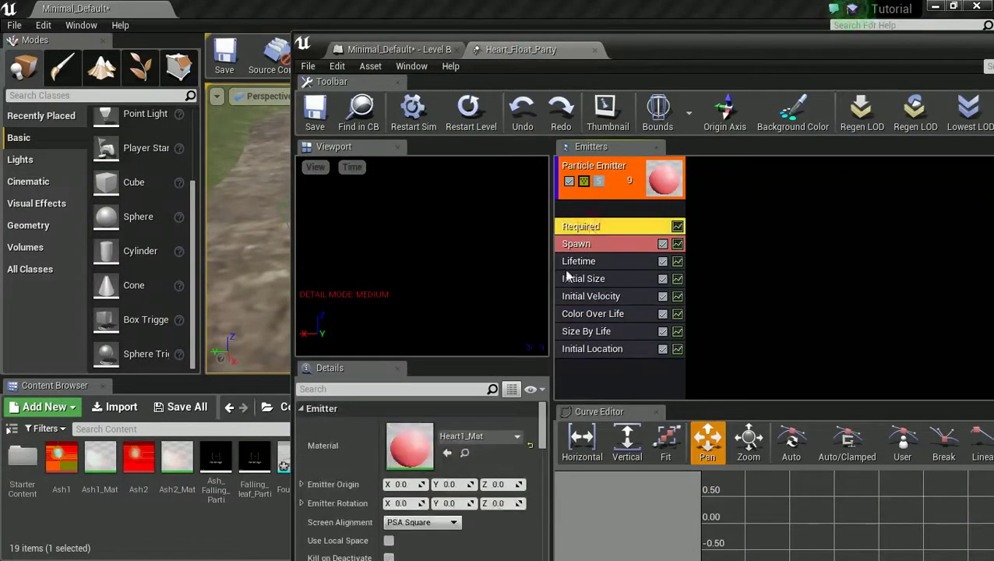
pyautogui.scroll(-3, 483, 436)
pyautogui.scroll(-6, 483, 436)
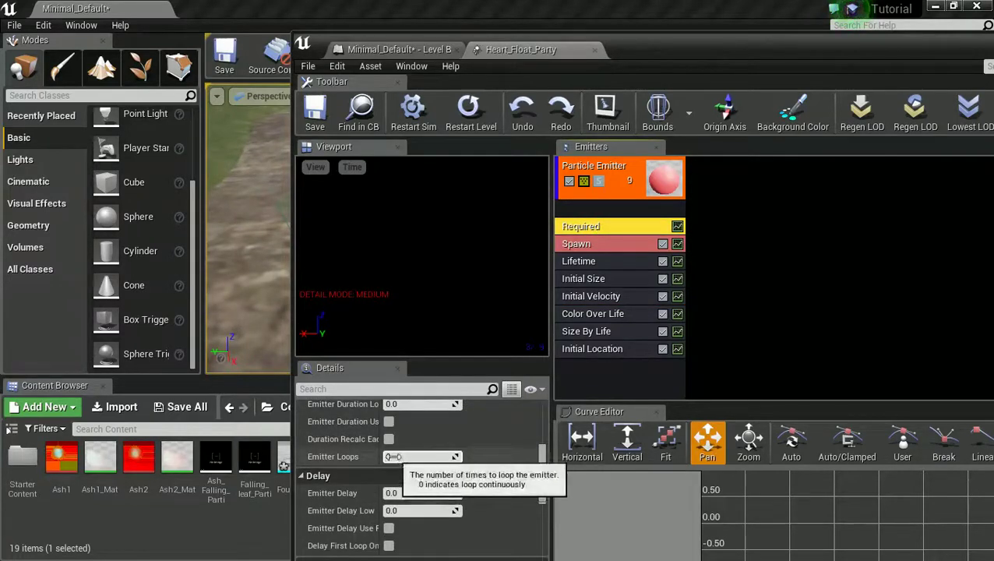
pyautogui.scroll(3, 483, 436)
pyautogui.scroll(-3, 347, 487)
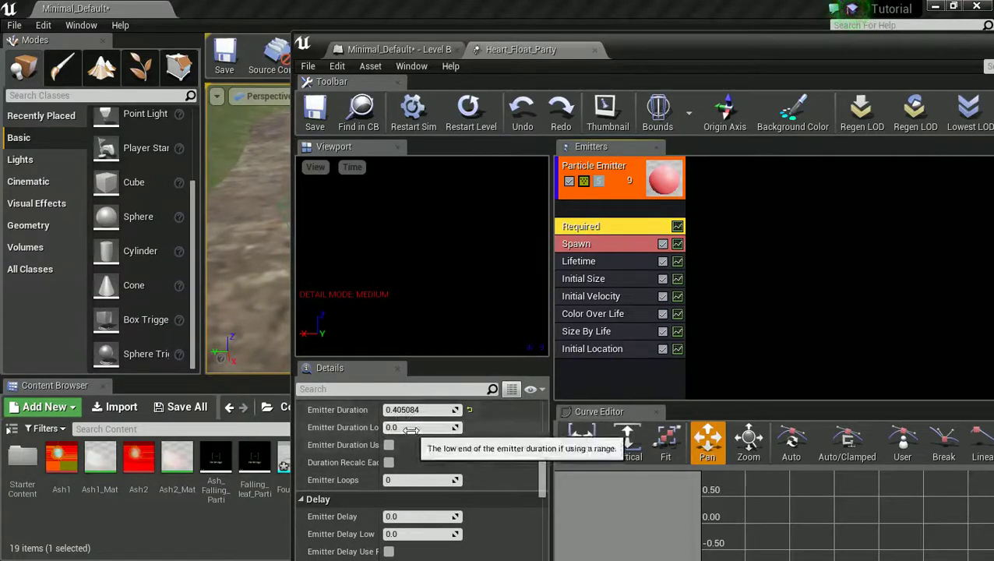
# Step: Try an Emitter Duration of about 1.63 for the heart emitter and undo the change
pyautogui.click(420, 479)
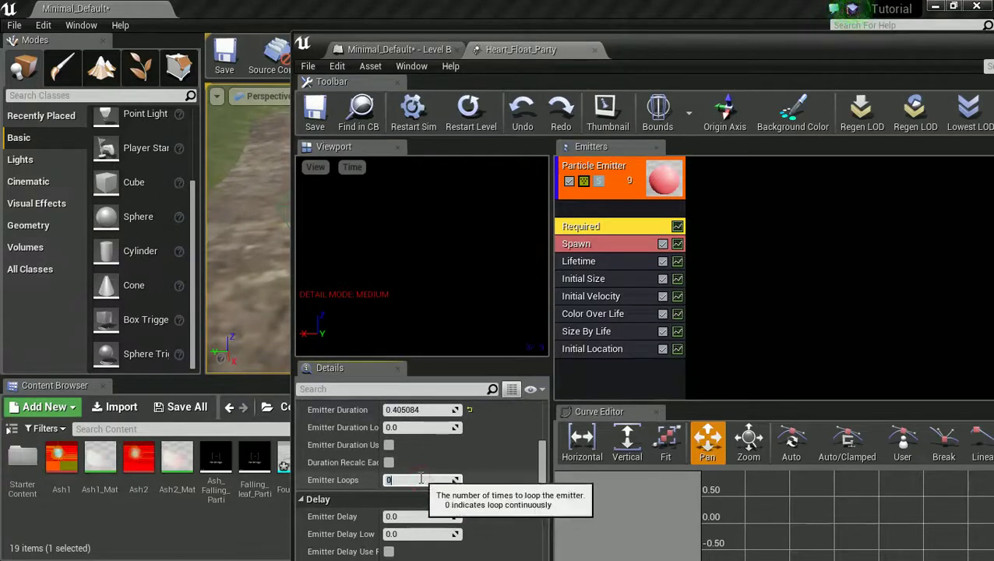
pyautogui.click(421, 408)
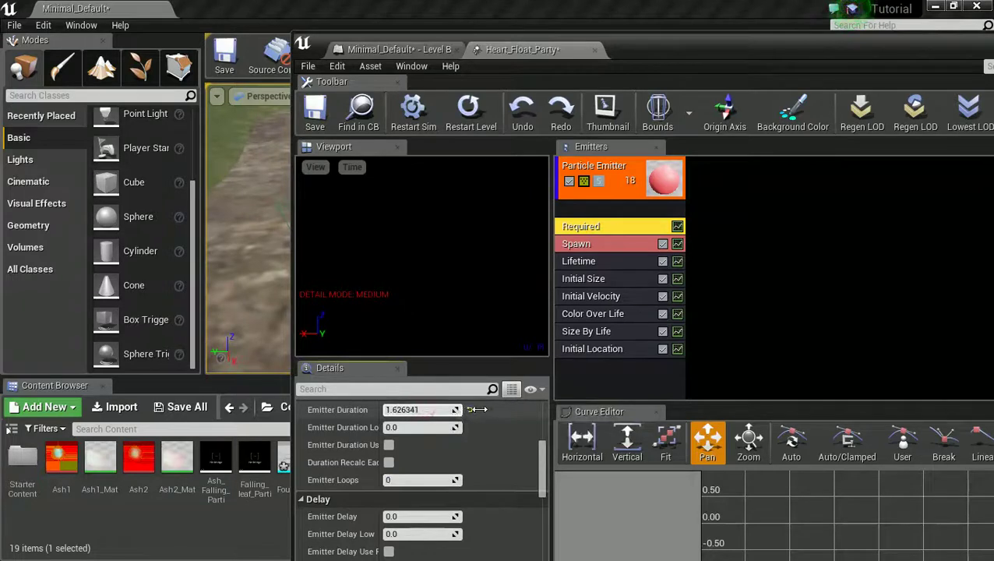
pyautogui.hotkey('ctrl', 'z')
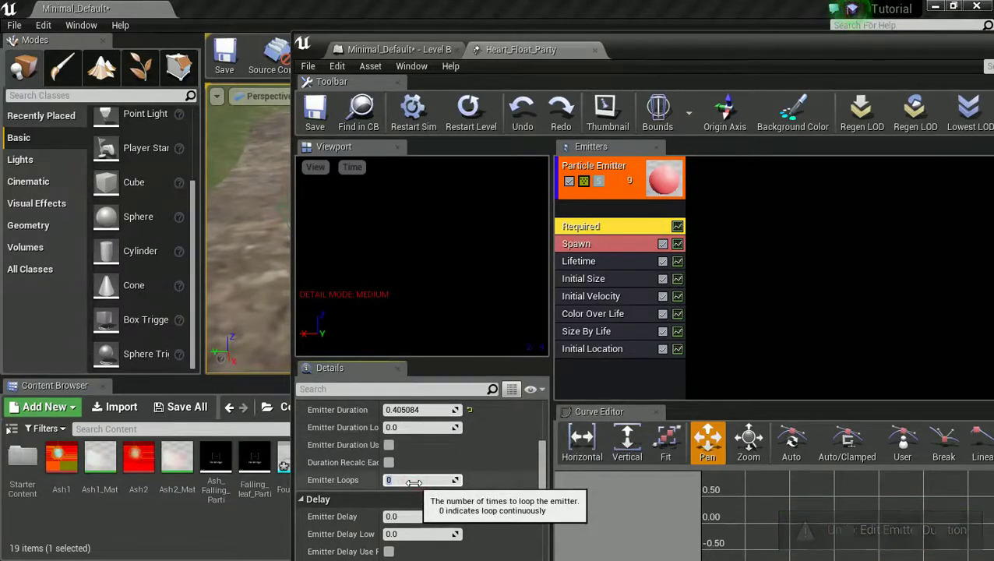
# Step: Save the heart particle system and move its editor window aside to uncover the level editor
pyautogui.click(324, 125)
pyautogui.moveTo(653, 62); pyautogui.dragTo(993, 78)
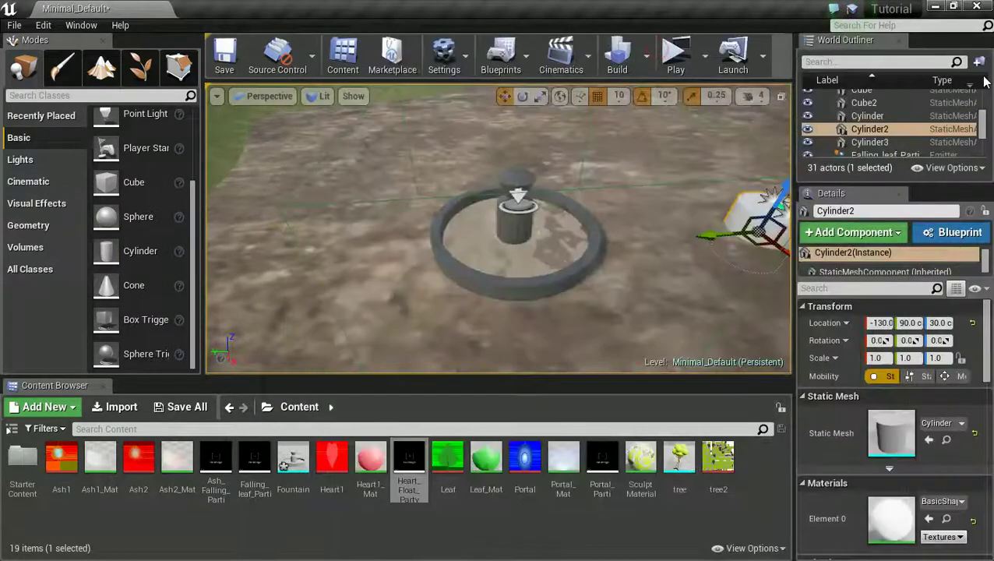
# Step: Preview the level standalone, walk into and back out of the fountain's trigger area to check the hearts' spawning, and end the preview
pyautogui.click(675, 56)
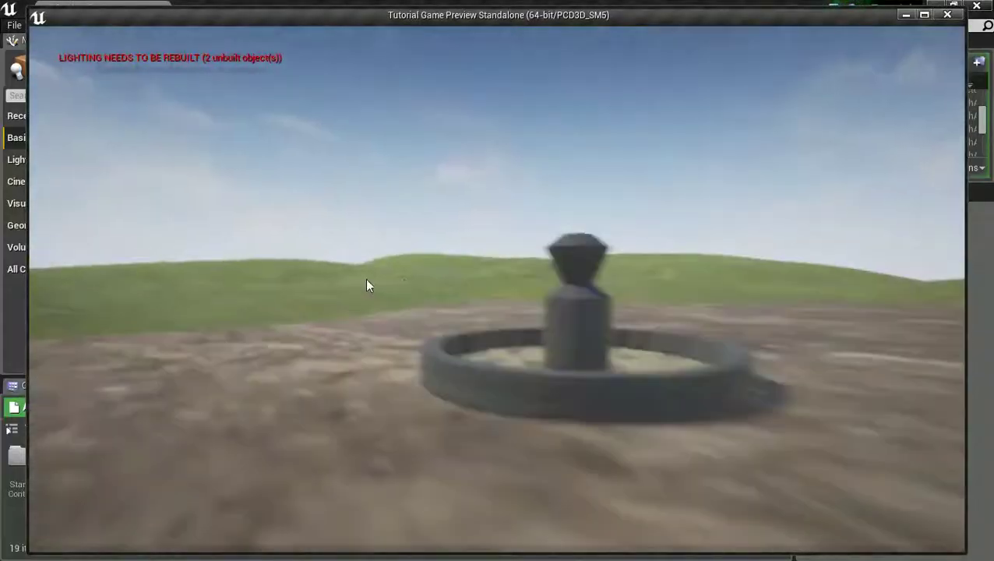
pyautogui.press('w')
pyautogui.press('w')
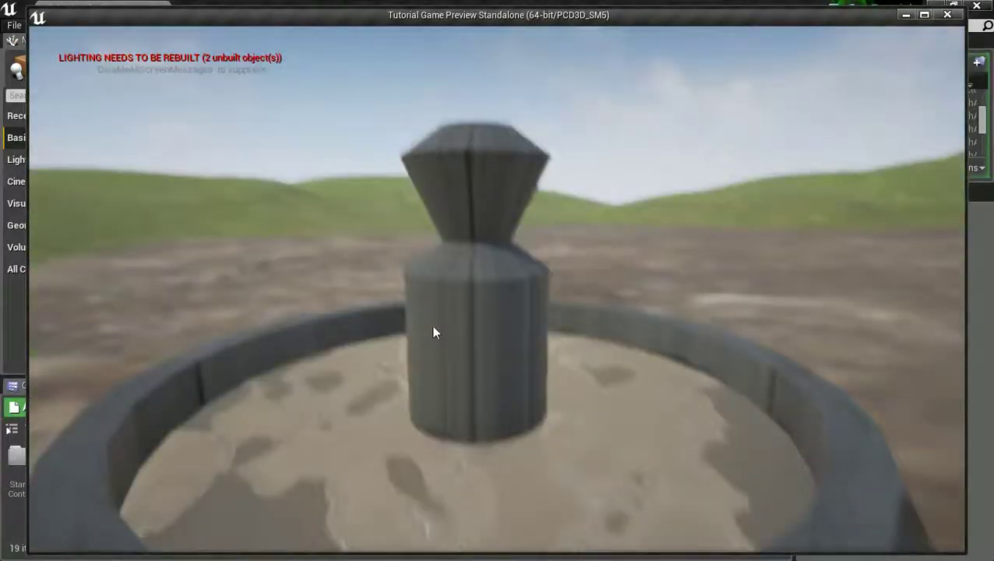
pyautogui.press('a')
pyautogui.press('d')
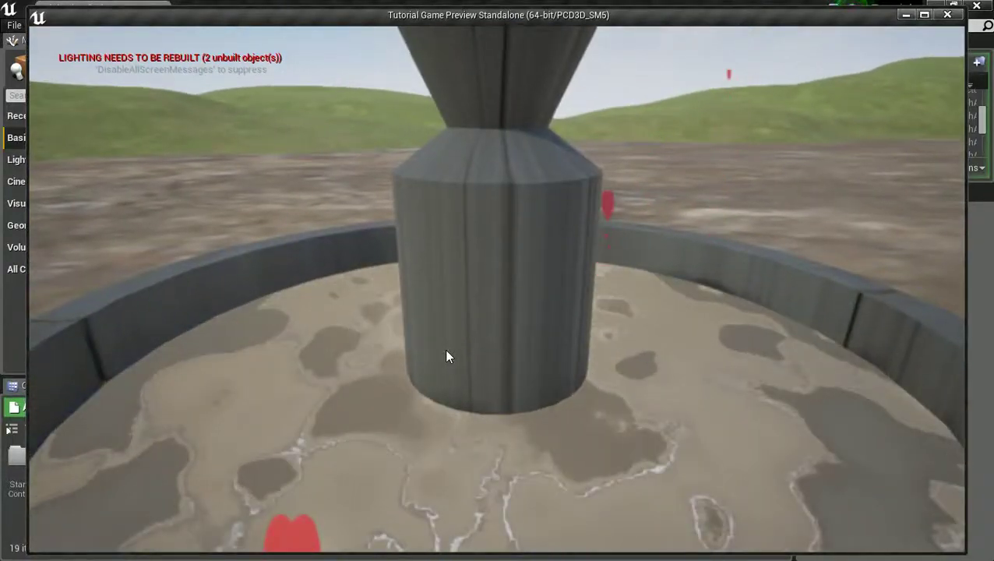
pyautogui.press('s')
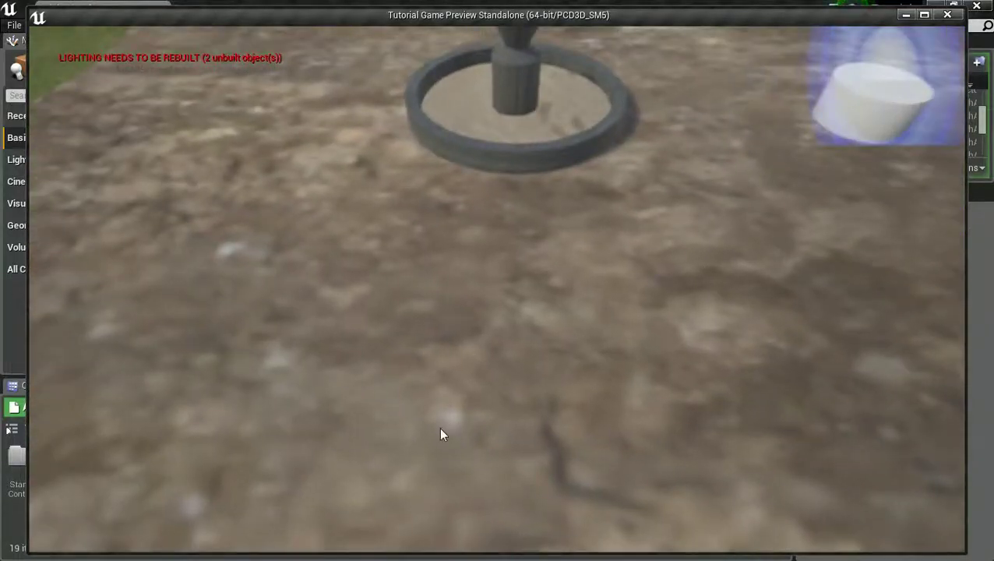
pyautogui.press('w')
pyautogui.press('Escape')
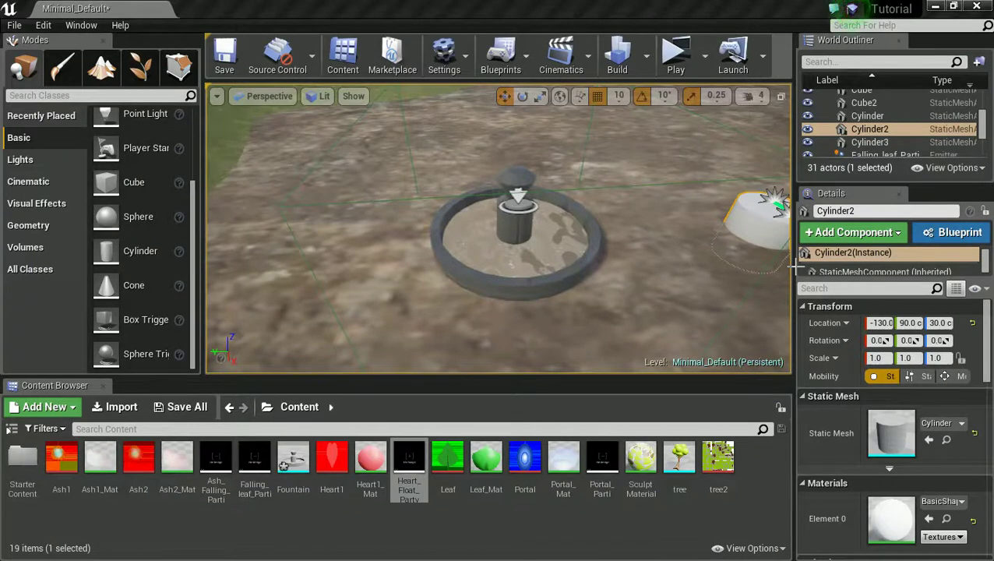
# Step: Set the heart emitter's Emitter Loops to 0, save the particle system, and uncover the level editor
pyautogui.moveTo(993, 48); pyautogui.dragTo(888, 31)
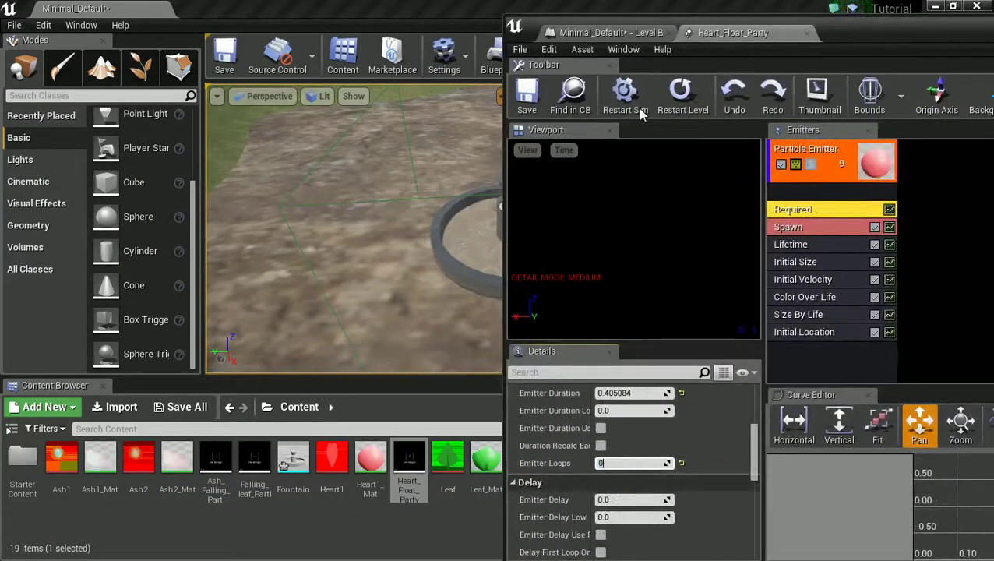
pyautogui.click(525, 112)
pyautogui.moveTo(842, 40); pyautogui.dragTo(993, 39)
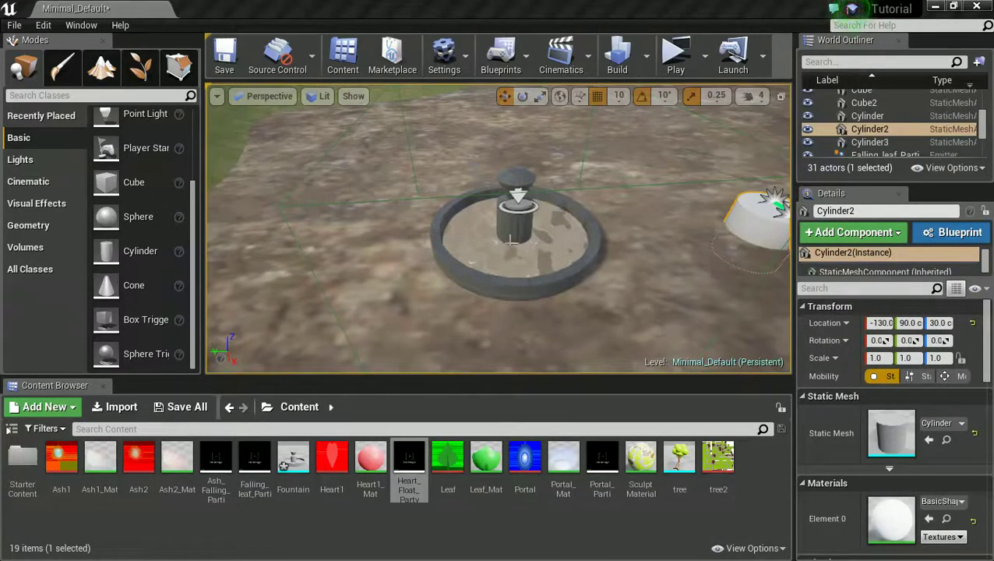
pyautogui.moveTo(564, 307); pyautogui.dragTo(568, 248, button='right')
pyautogui.press('w')
pyautogui.press('s')
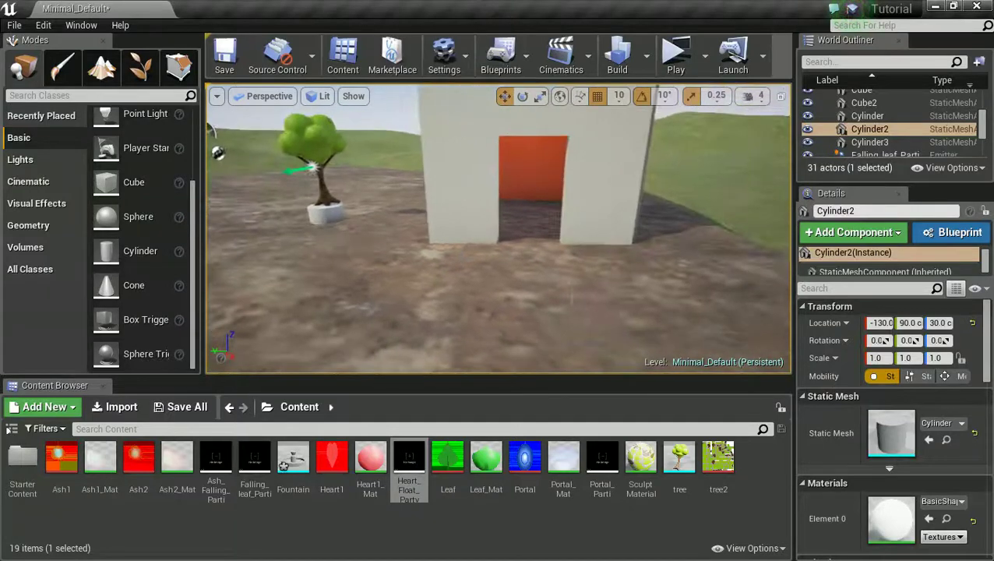